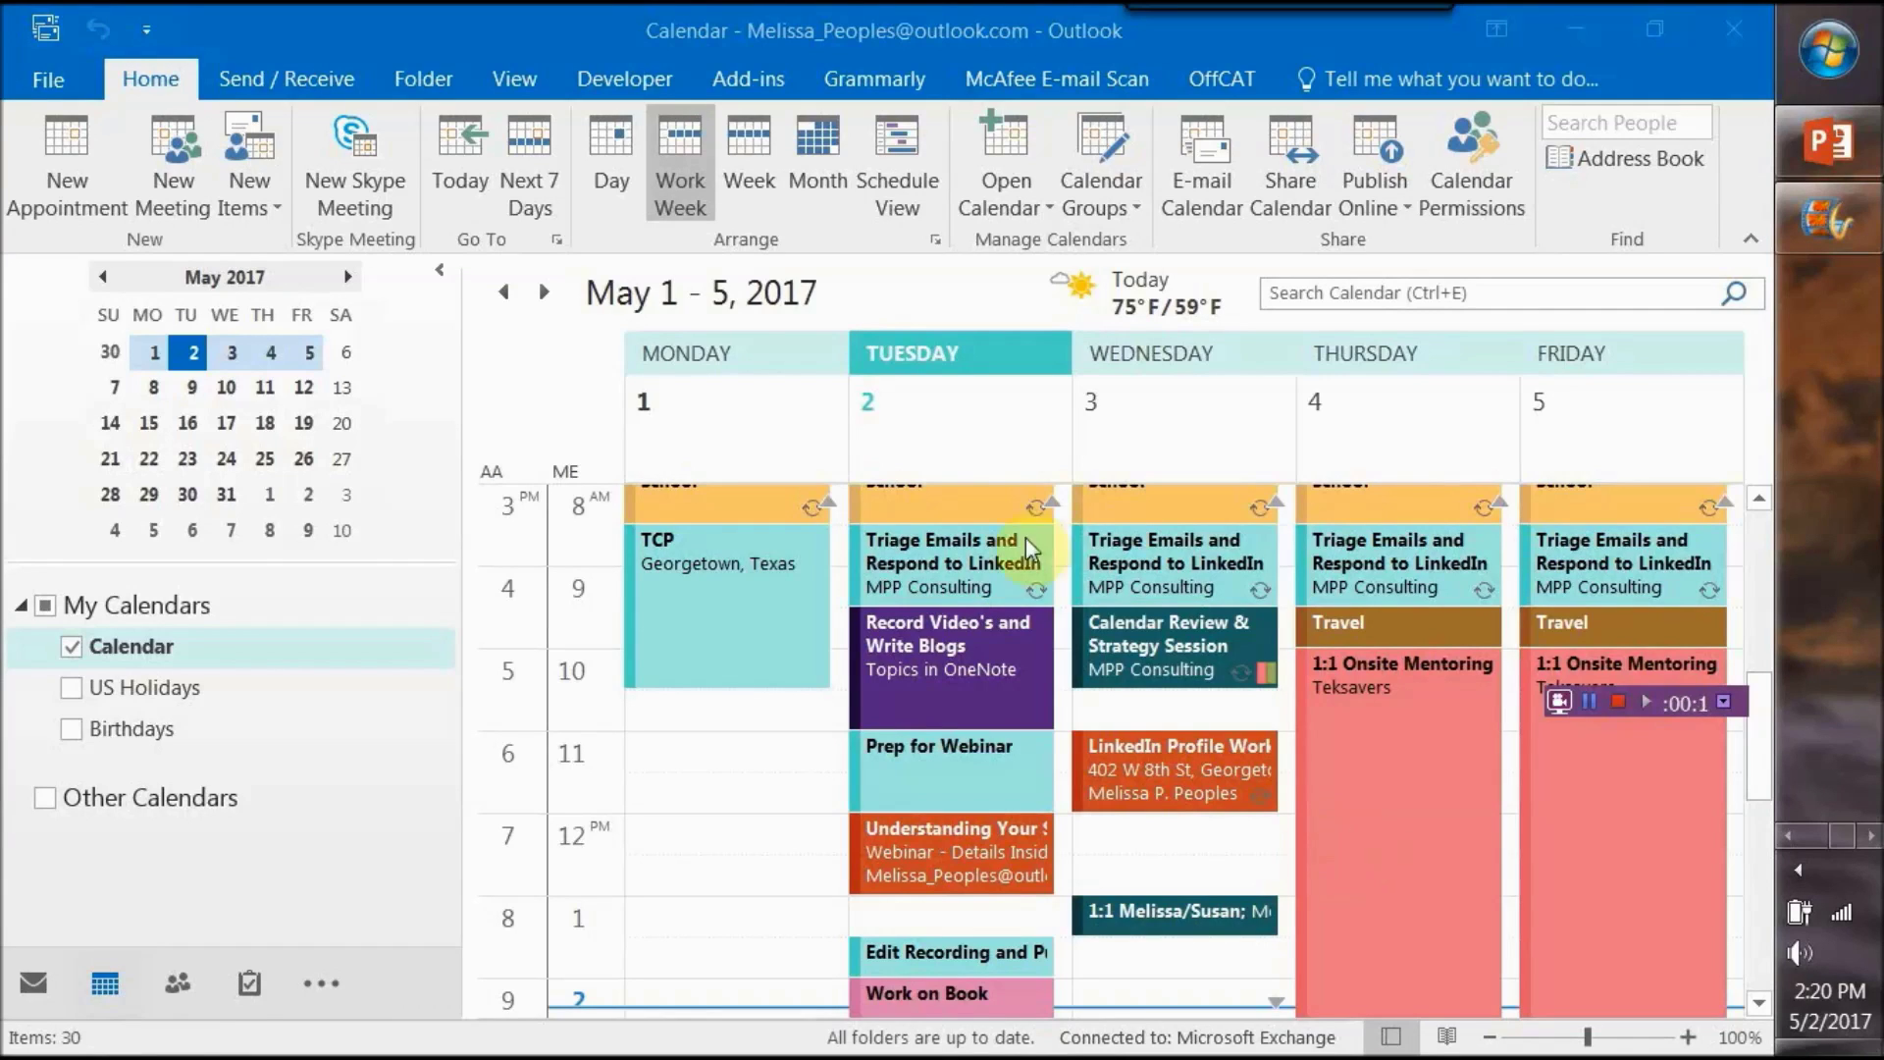
Start an Outlook export of the Calendar folder to a Comma Separated Values file.
left_click(44, 67)
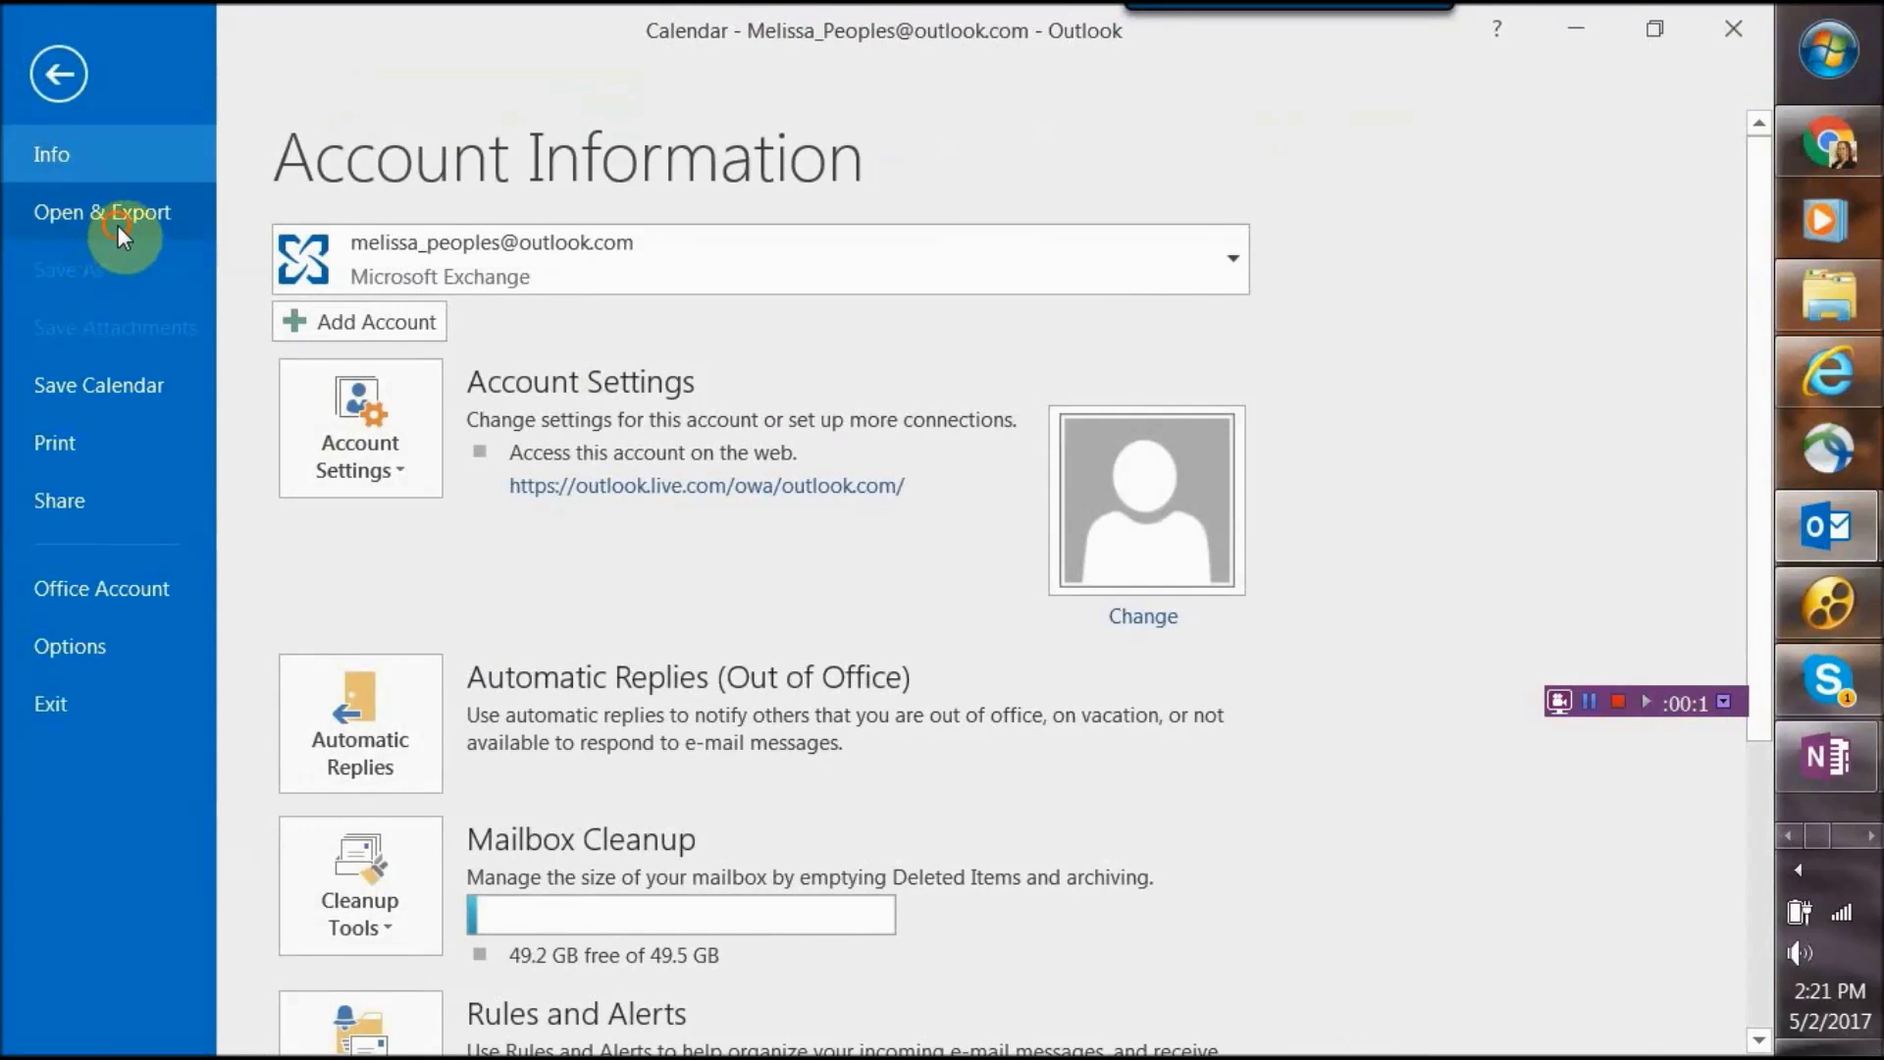
left_click(120, 228)
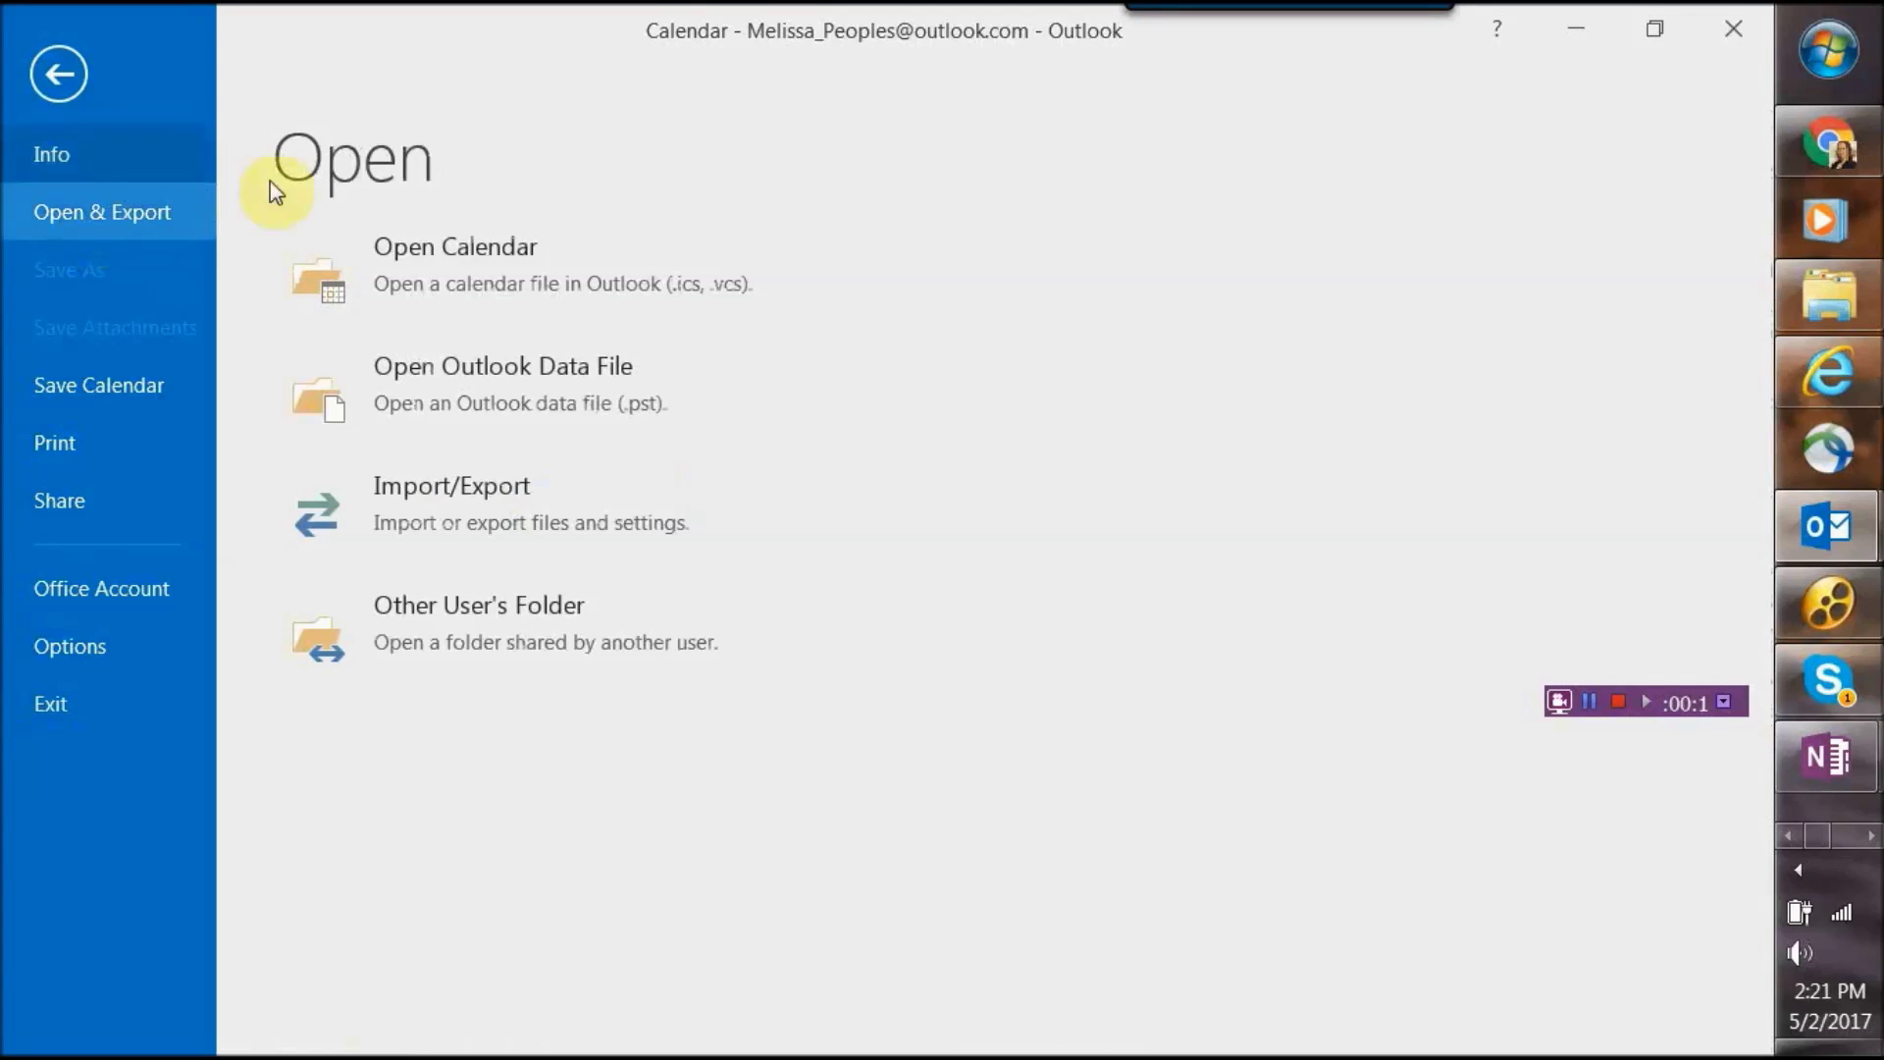
left_click(475, 521)
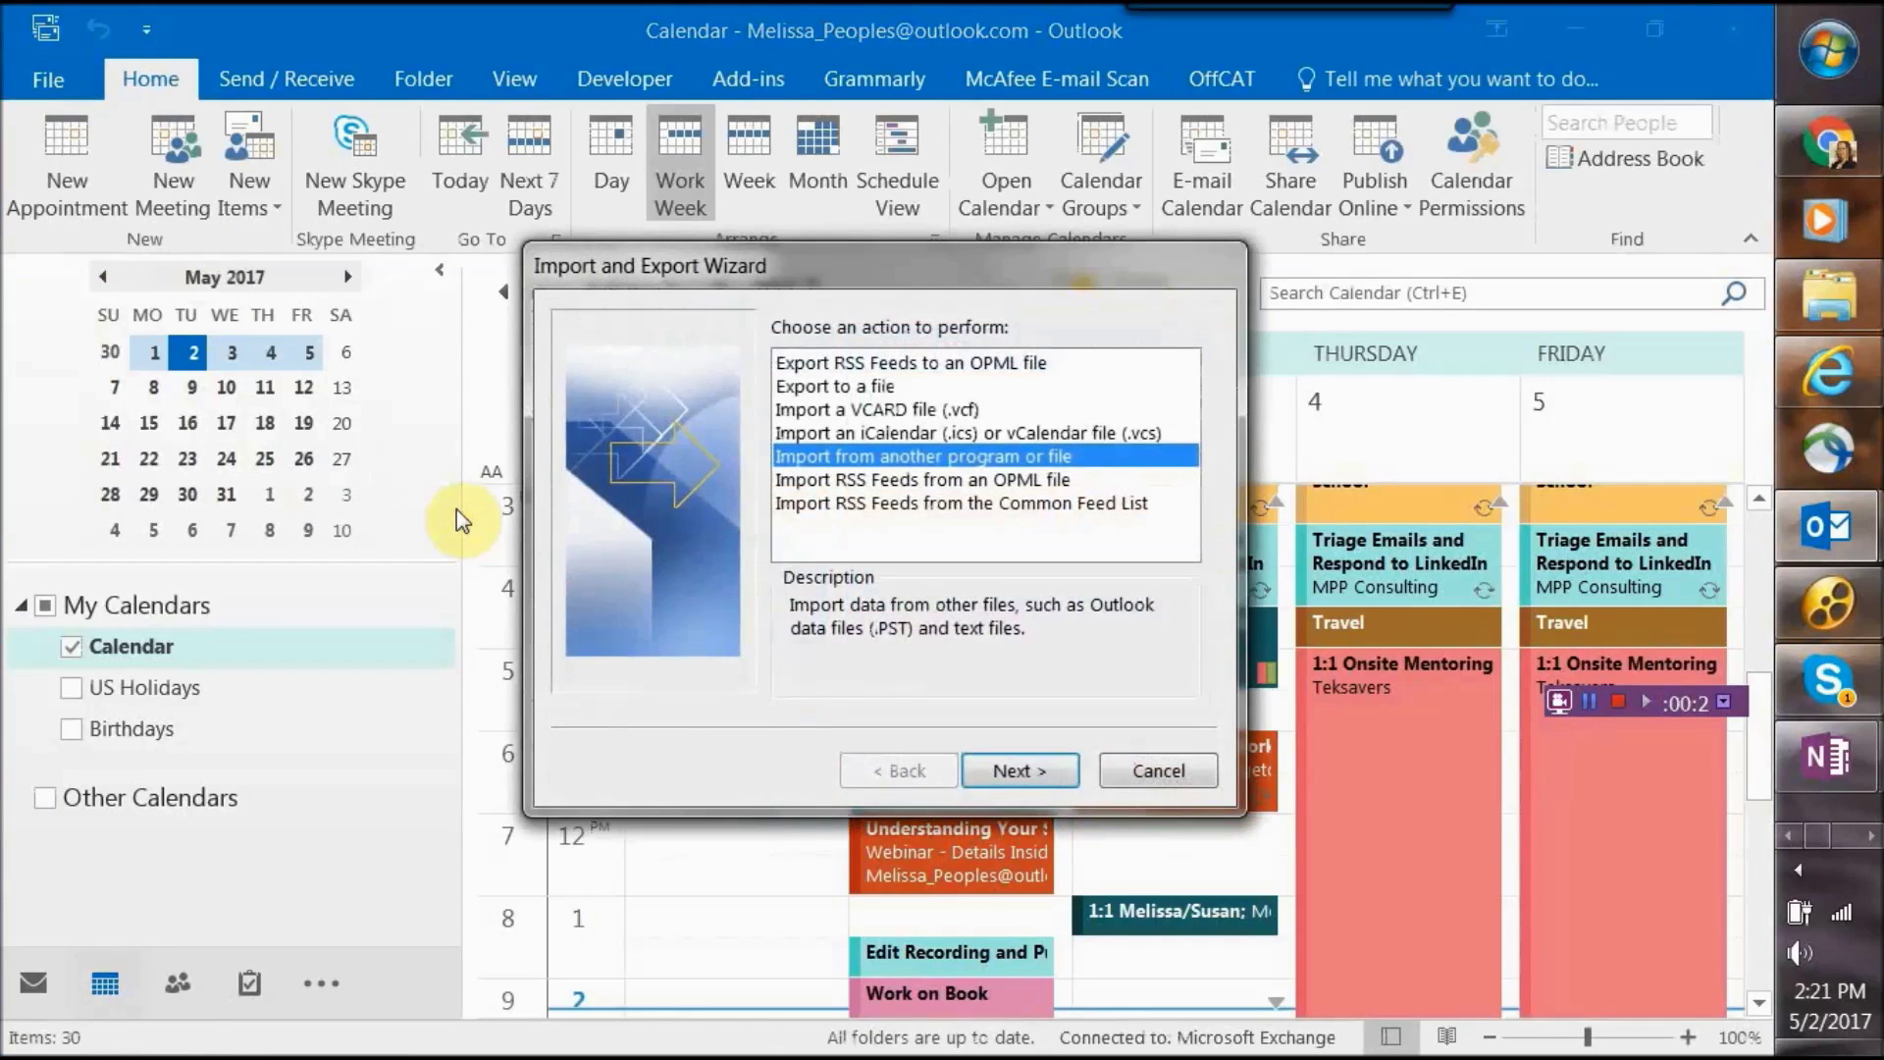
left_click(802, 388)
left_click(987, 782)
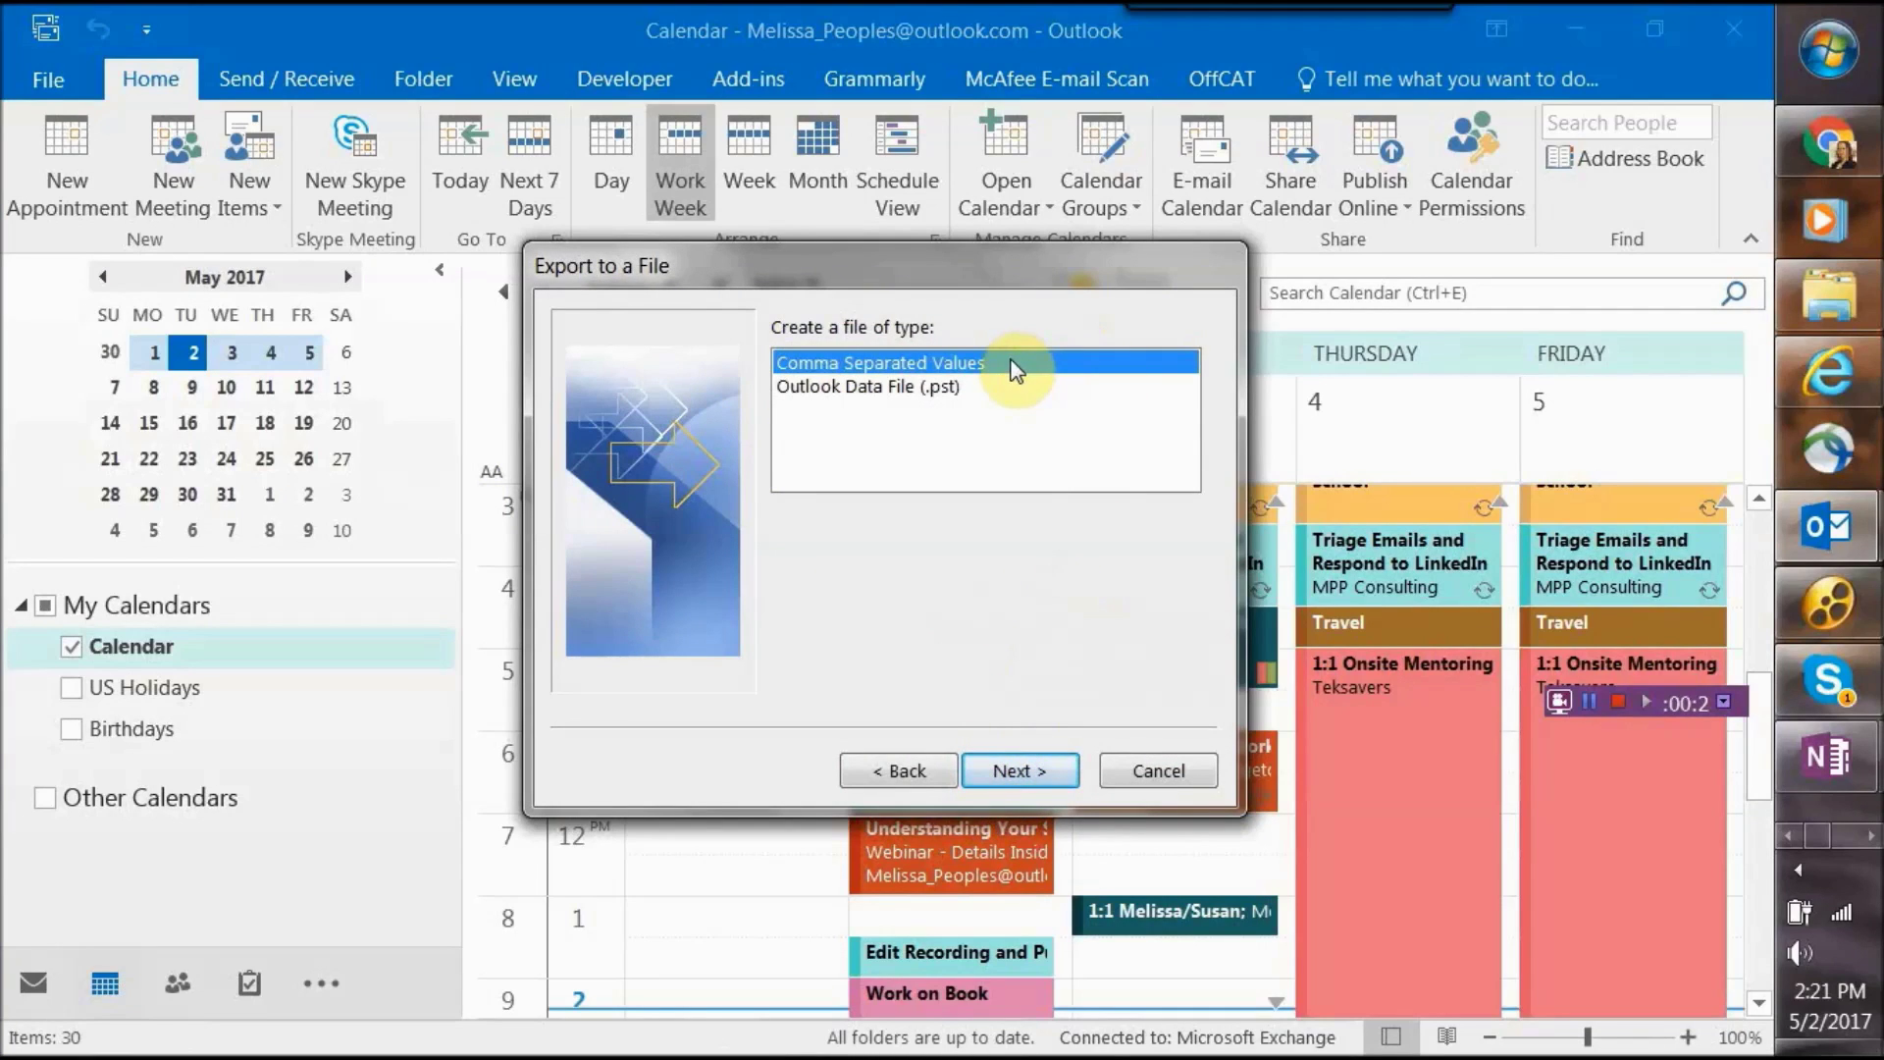
left_click(998, 773)
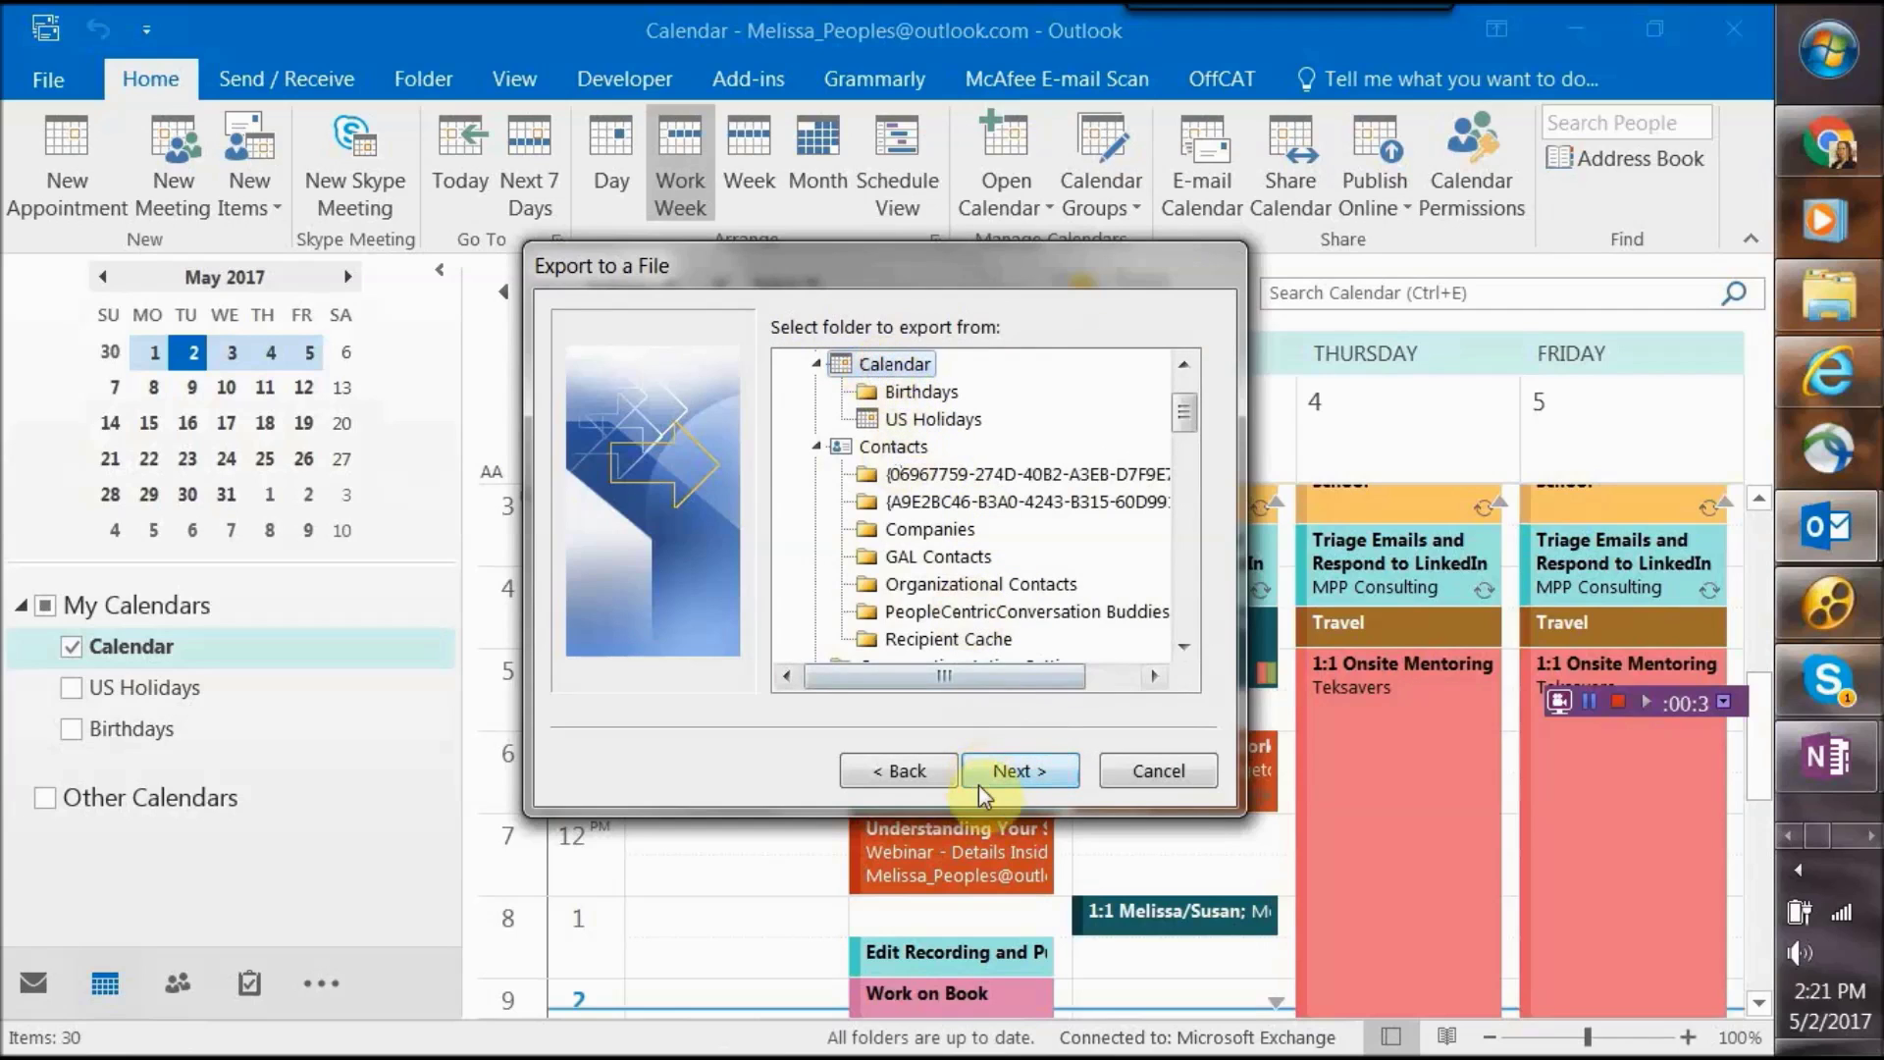
left_click(1007, 783)
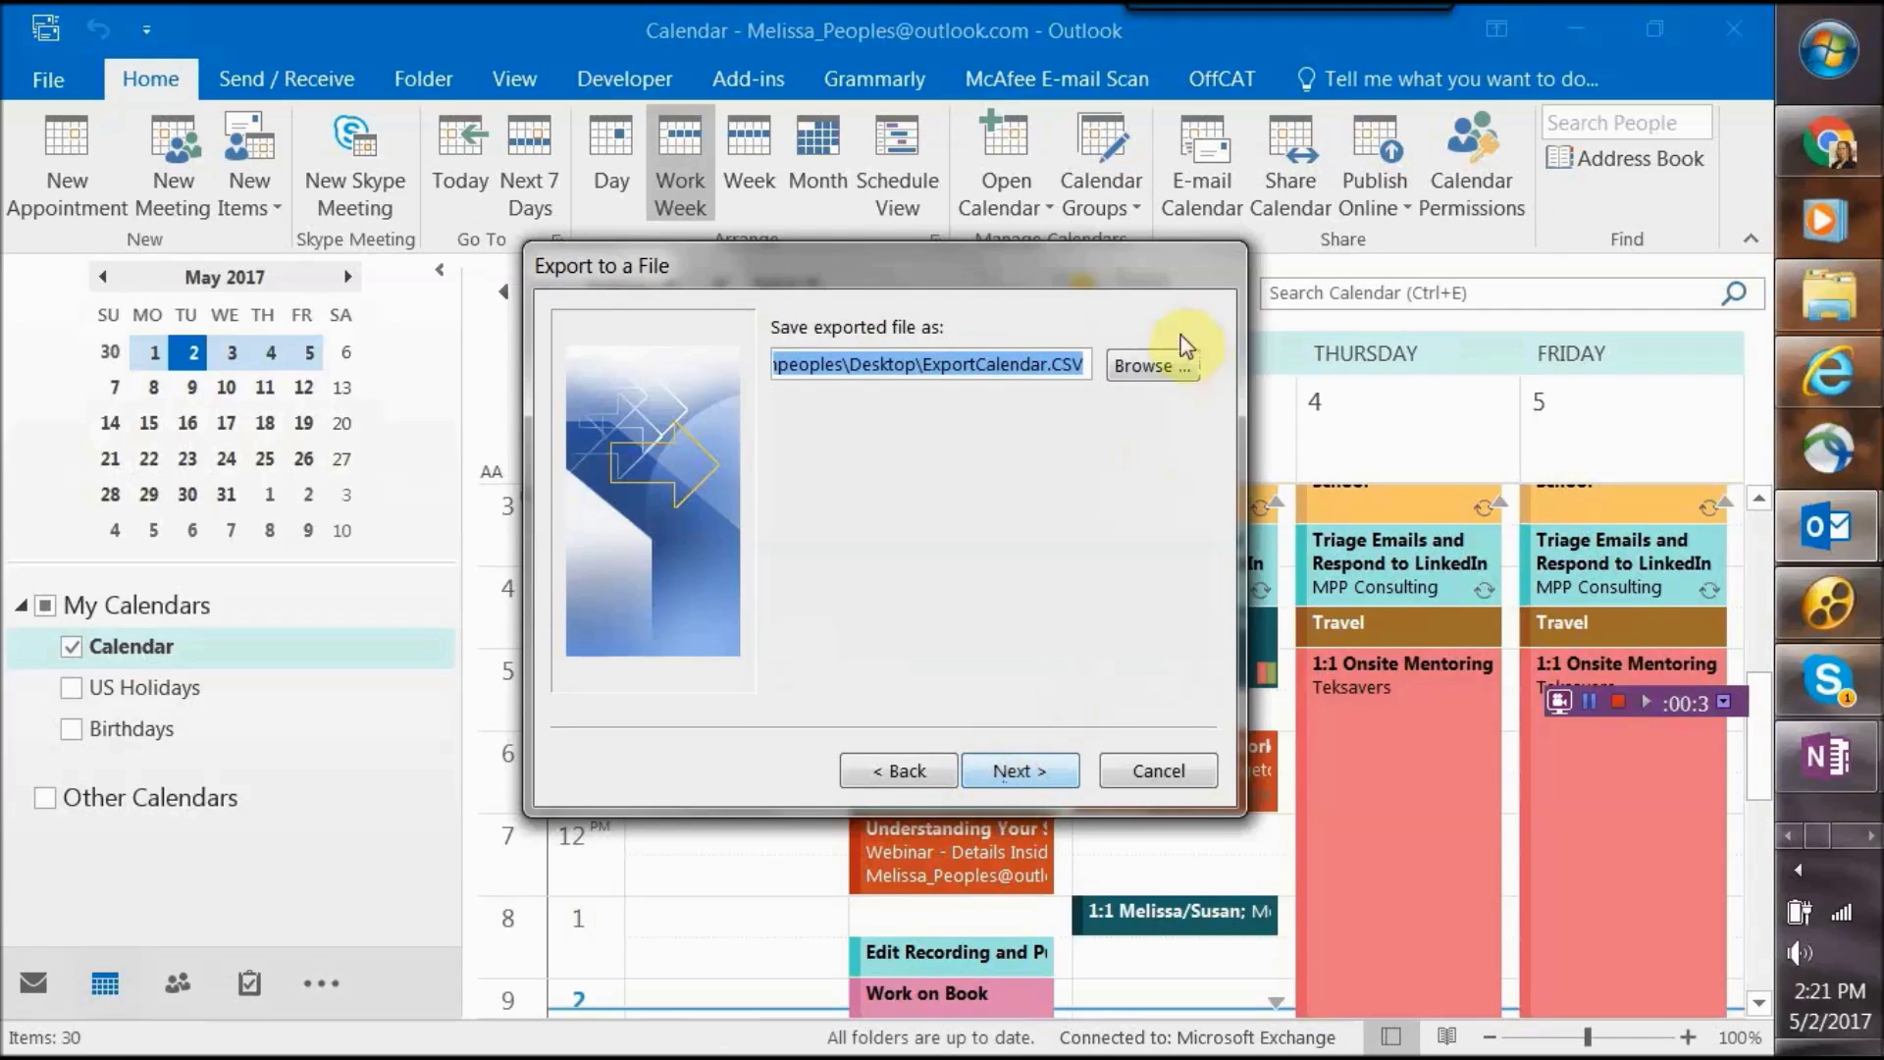
Rename the export file to MelissaExport on the desktop and finish the wizard.
left_click(1089, 363)
key("BackSpace")
key("BackSpace")
key("BackSpace")
key("BackSpace")
key("BackSpace")
key("BackSpace")
key("BackSpace")
key("BackSpace")
key("BackSpace")
key("BackSpace")
key("BackSpace")
key("BackSpace")
key("BackSpace")
key("BackSpace")
key("BackSpace")
key("BackSpace")
key("BackSpace")
key("BackSpace")
type("MelissaExport")
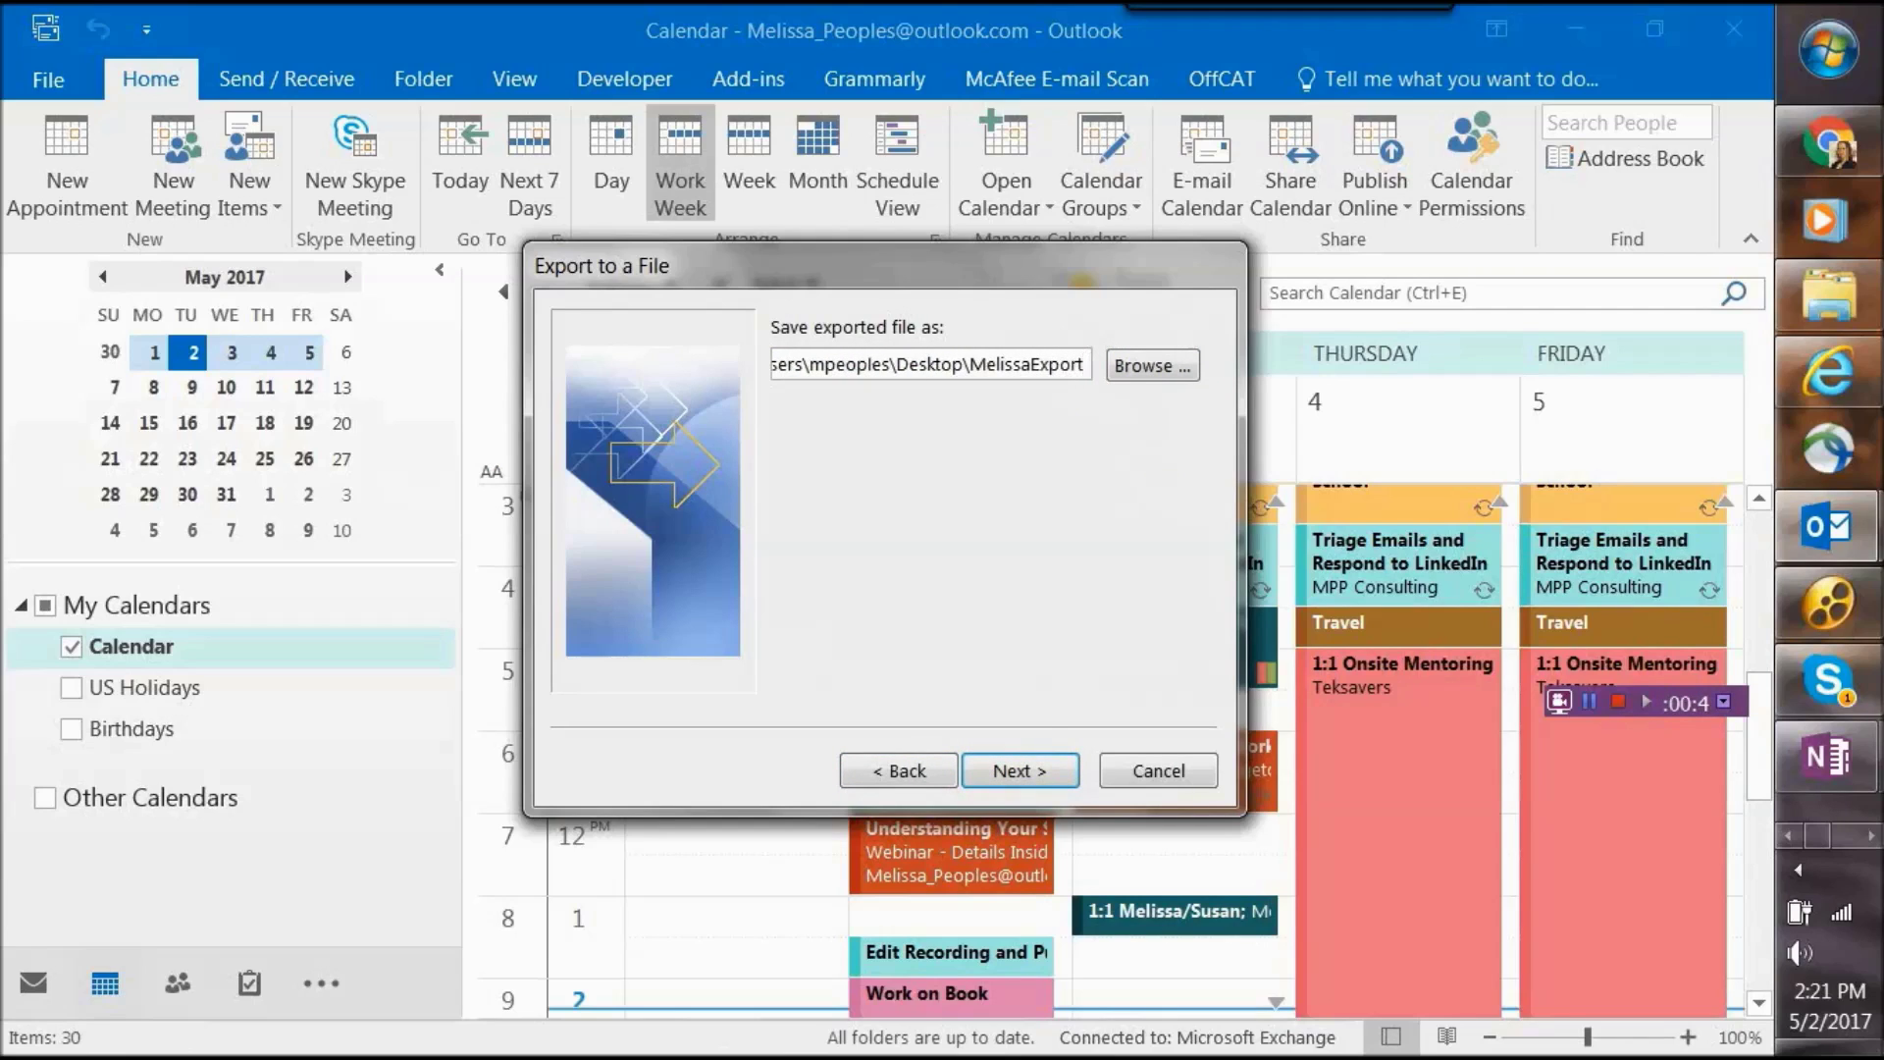
left_click(989, 775)
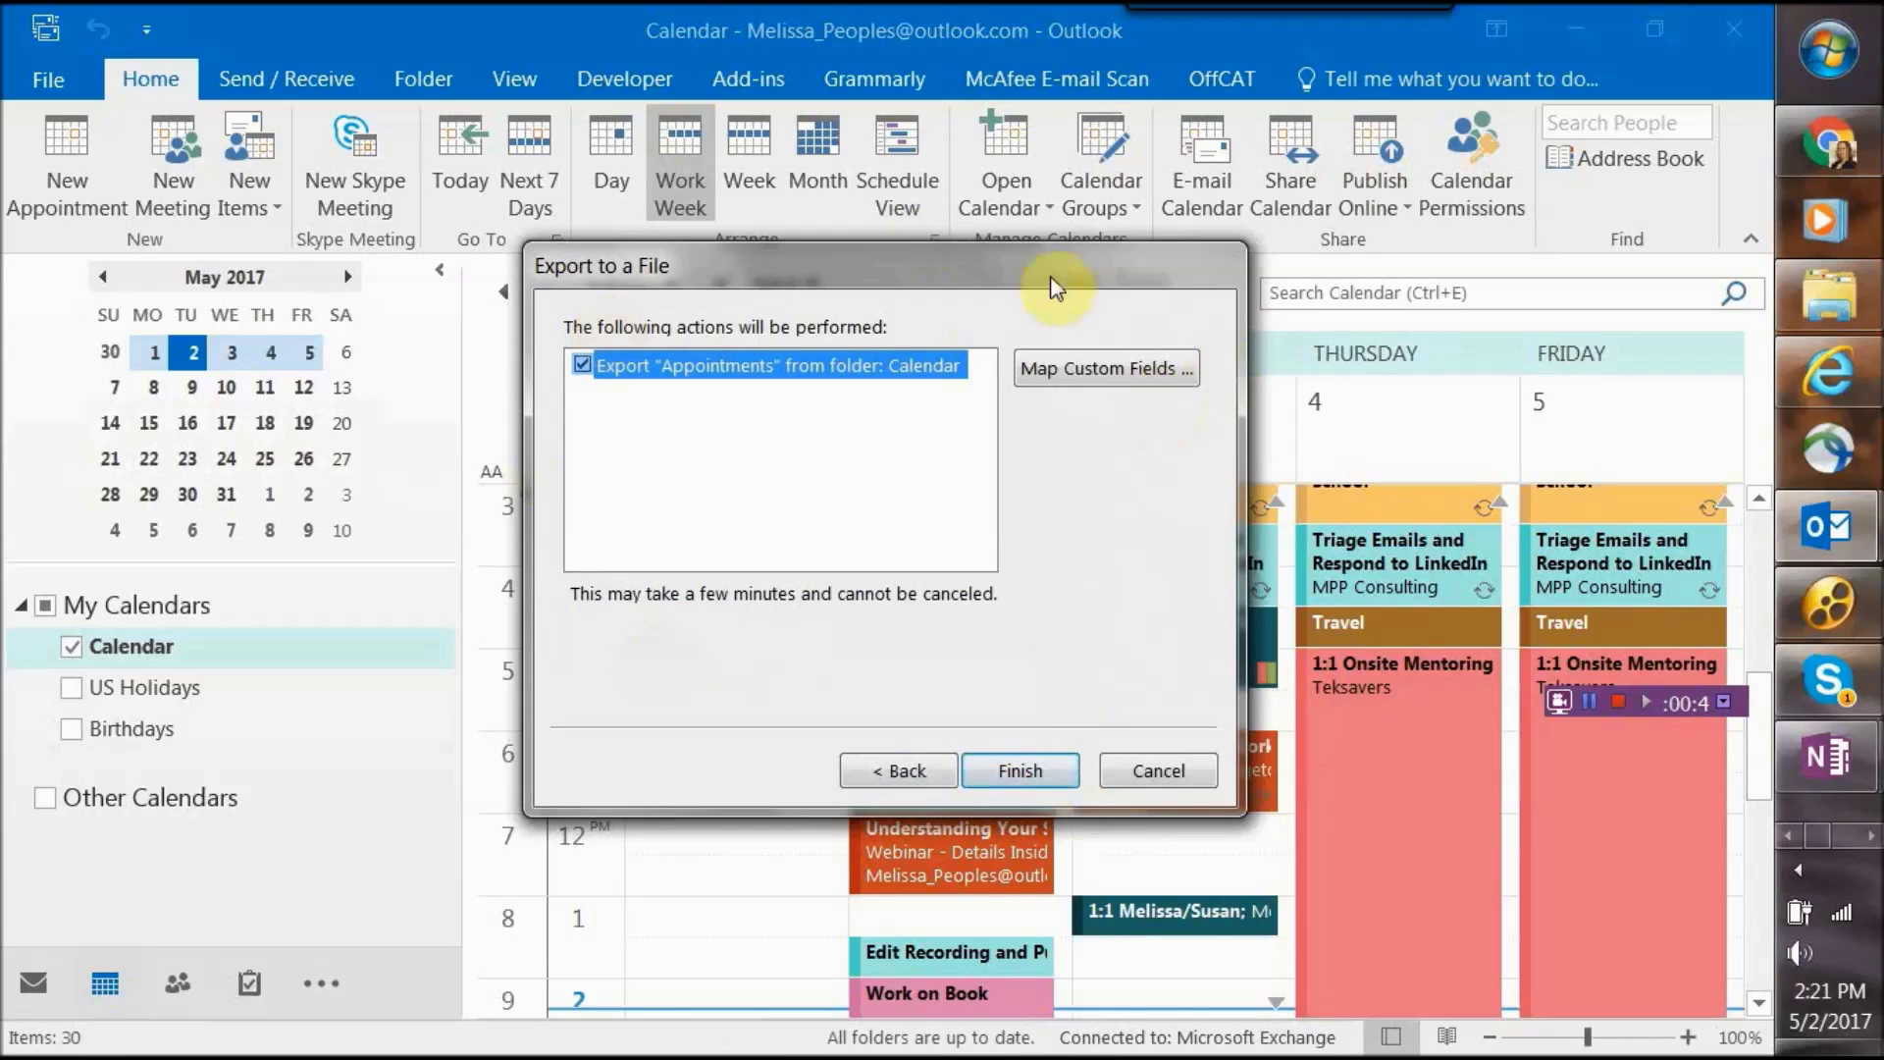
left_click(1021, 773)
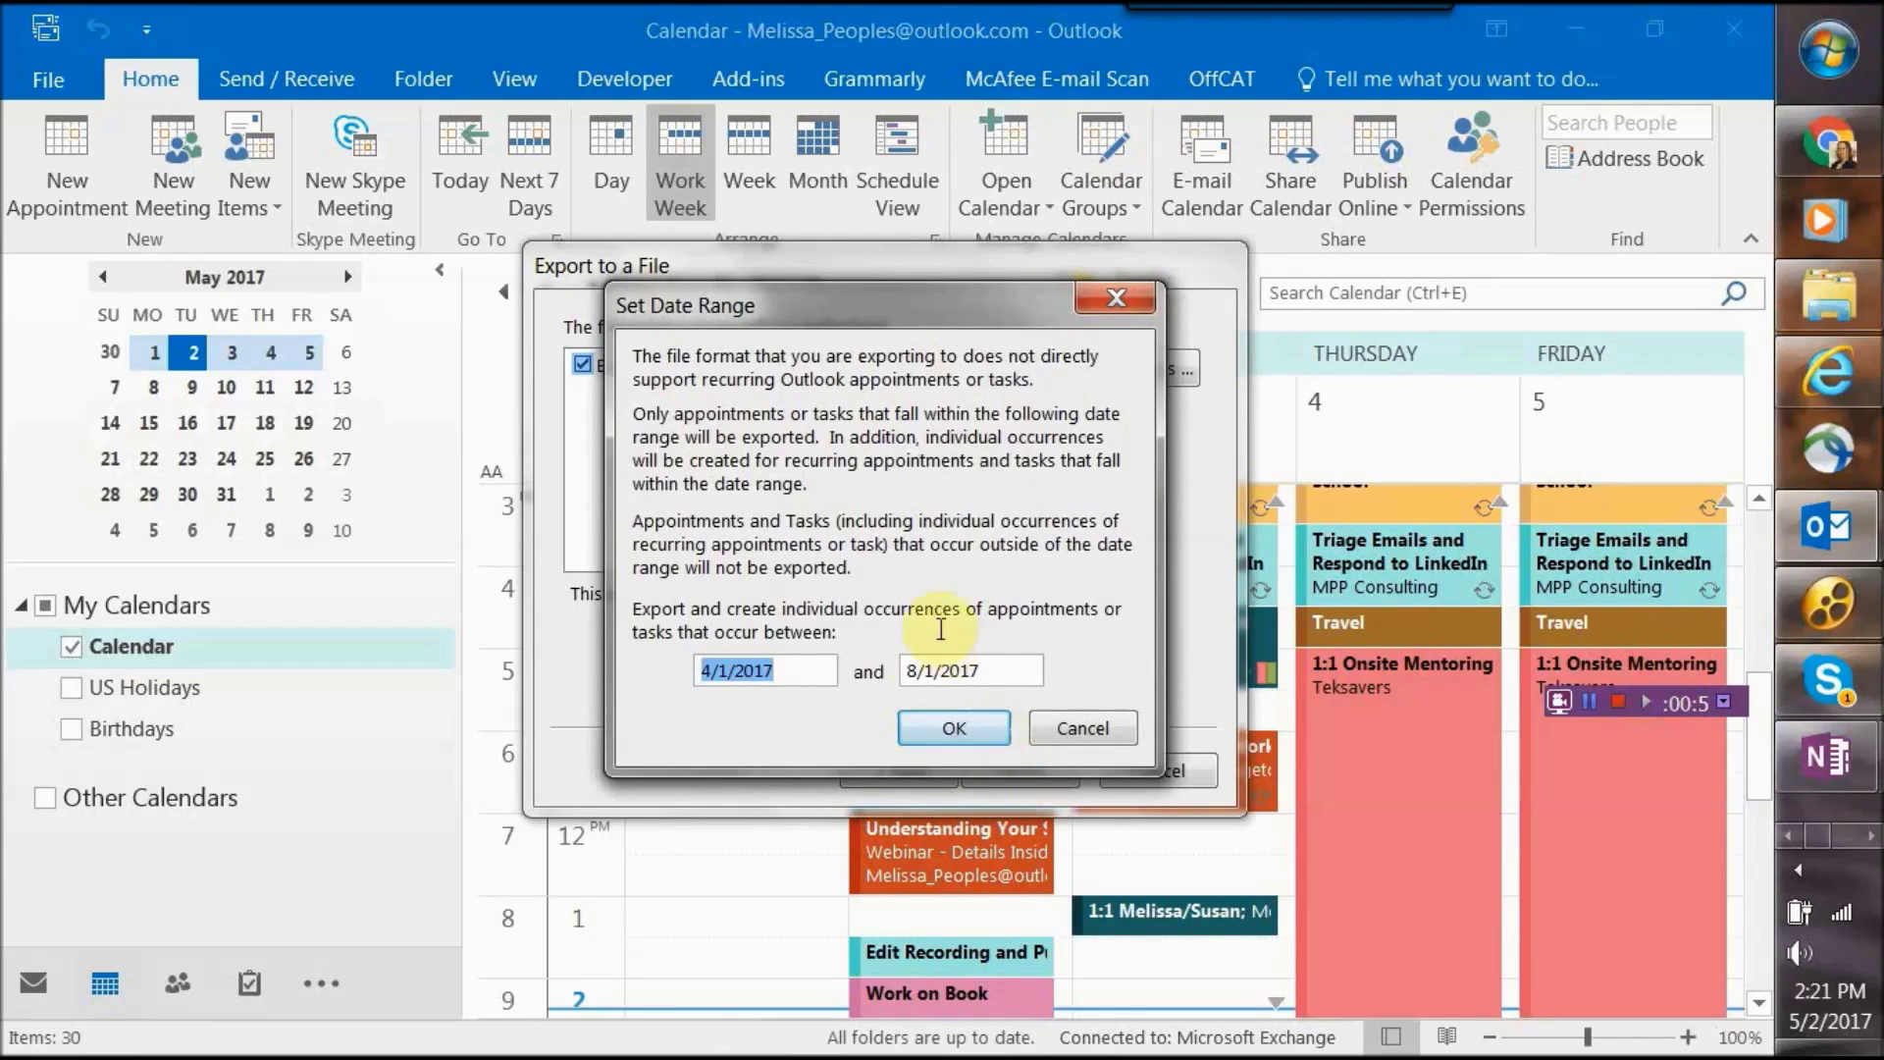
Change the end date to 6/1/2017 and run the 4/1/2017–6/1/2017 calendar export.
left_click(921, 667)
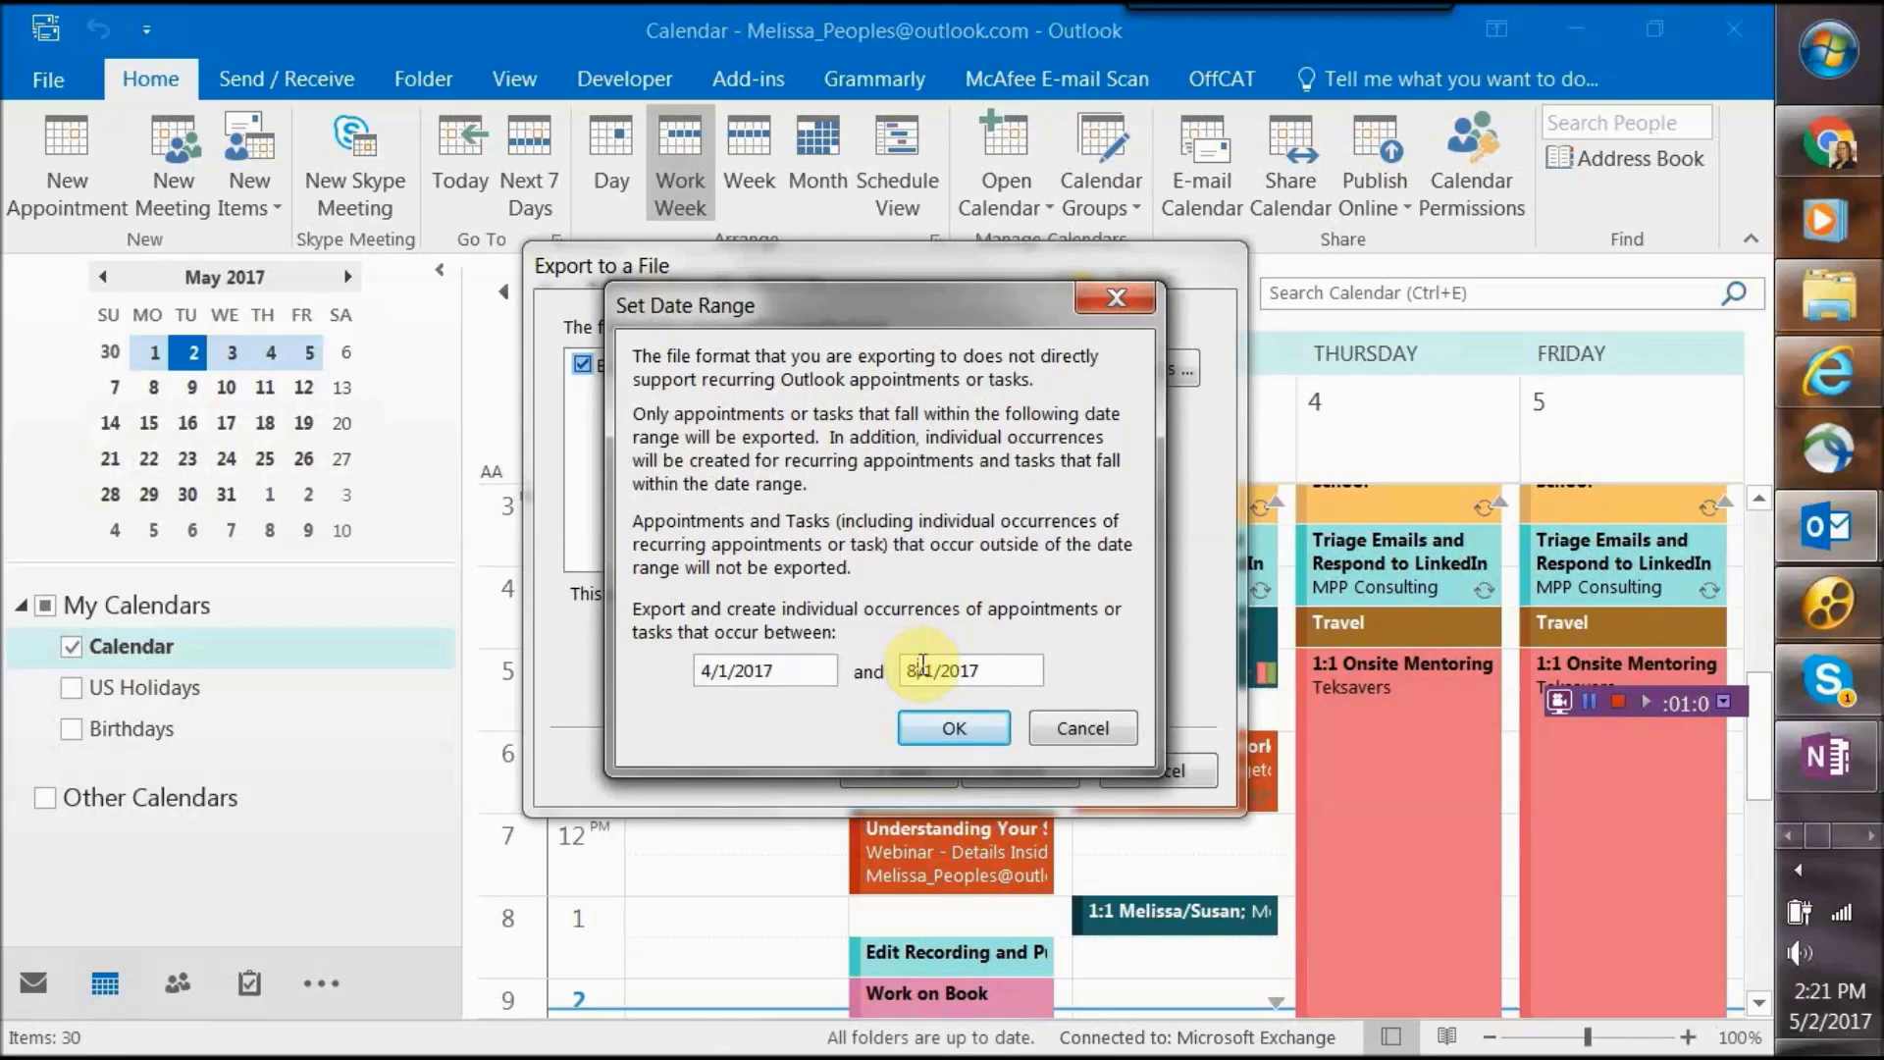
key("BackSpace")
type("6")
left_click(956, 741)
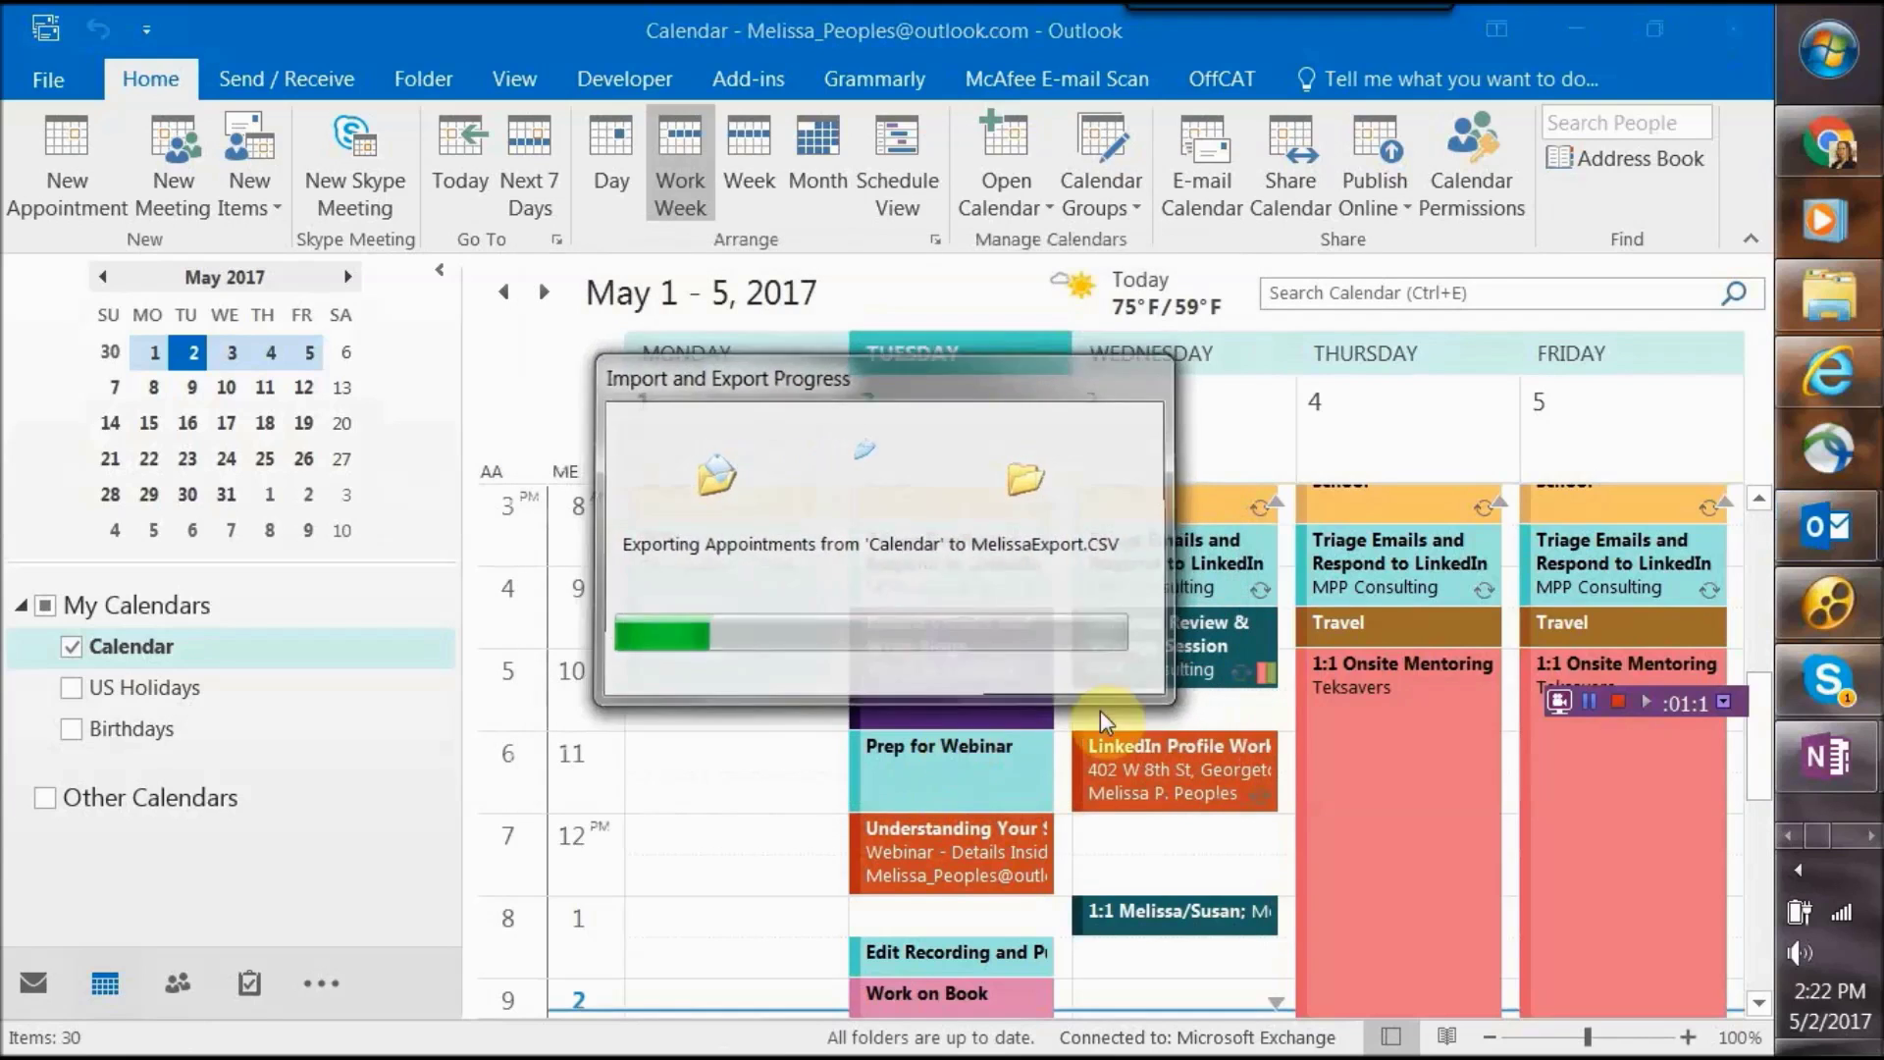
Open MelissaExport.CSV from the desktop in Excel and AutoFit every column to its contents.
left_click(1850, 1048)
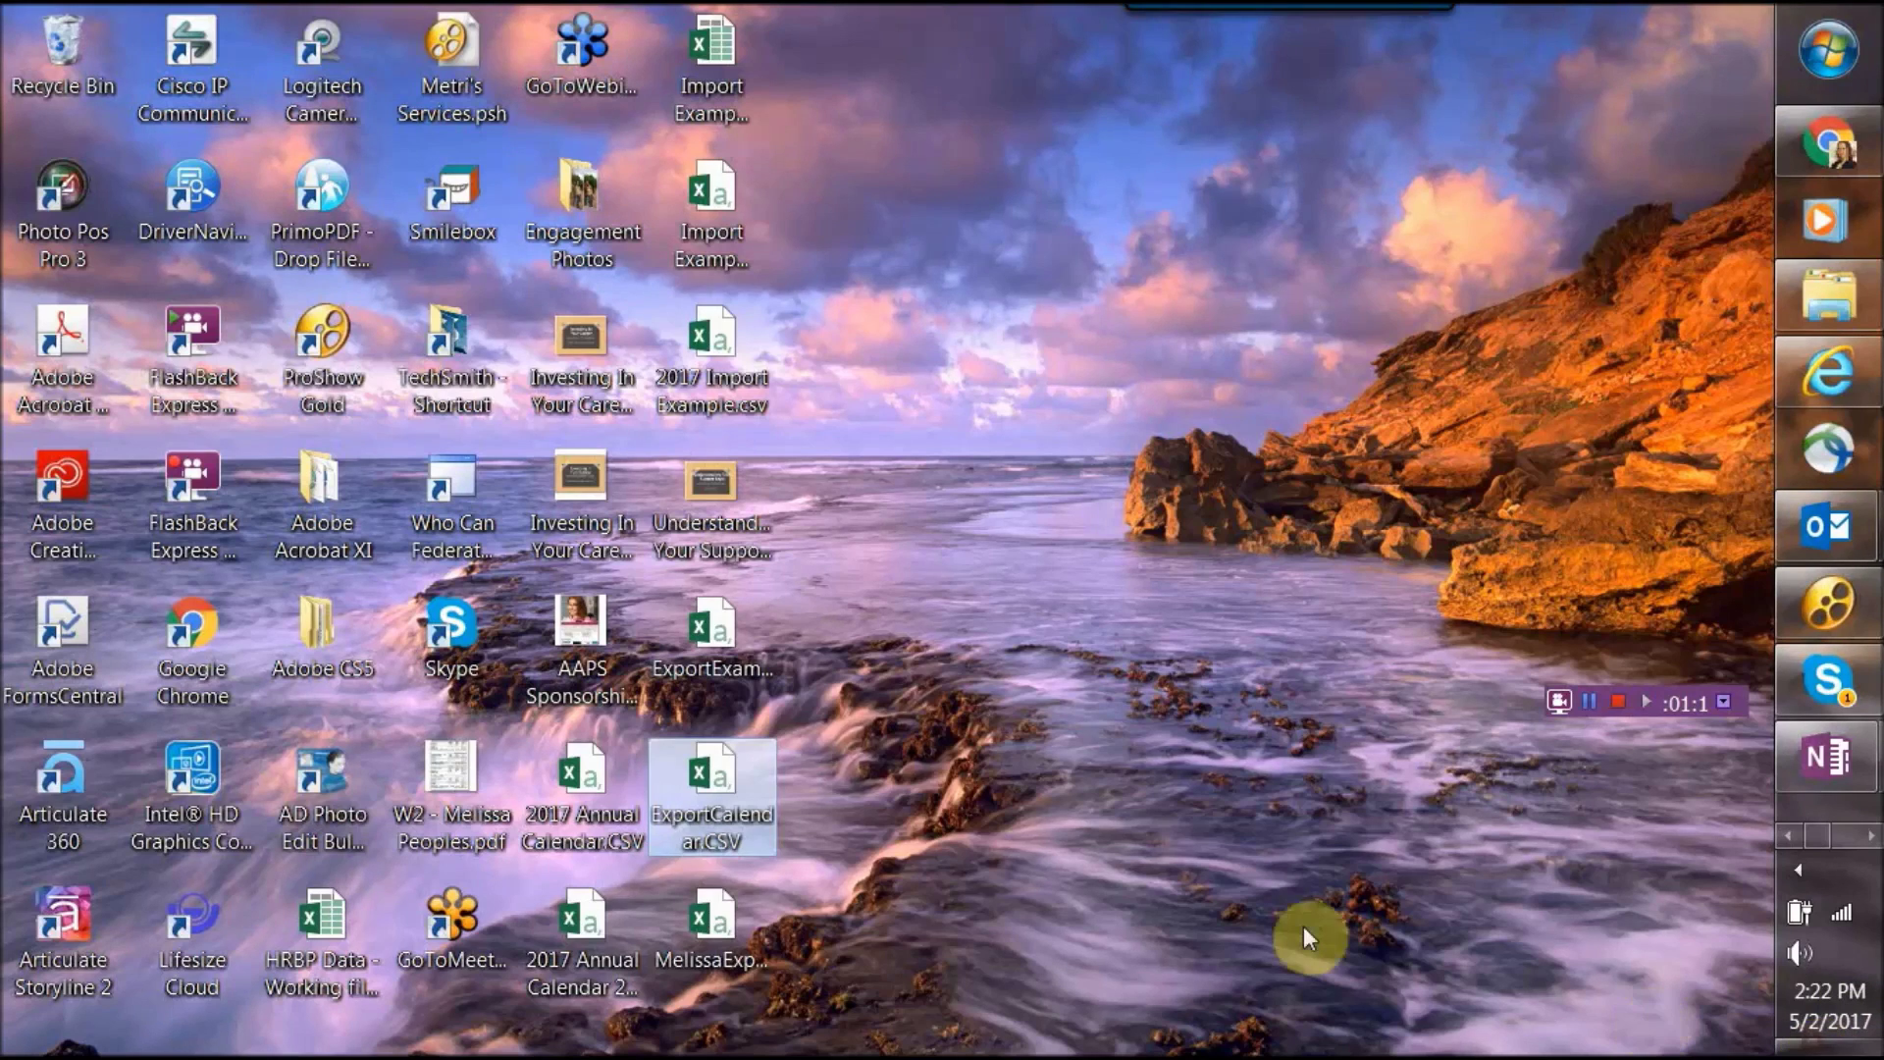
double_click(709, 929)
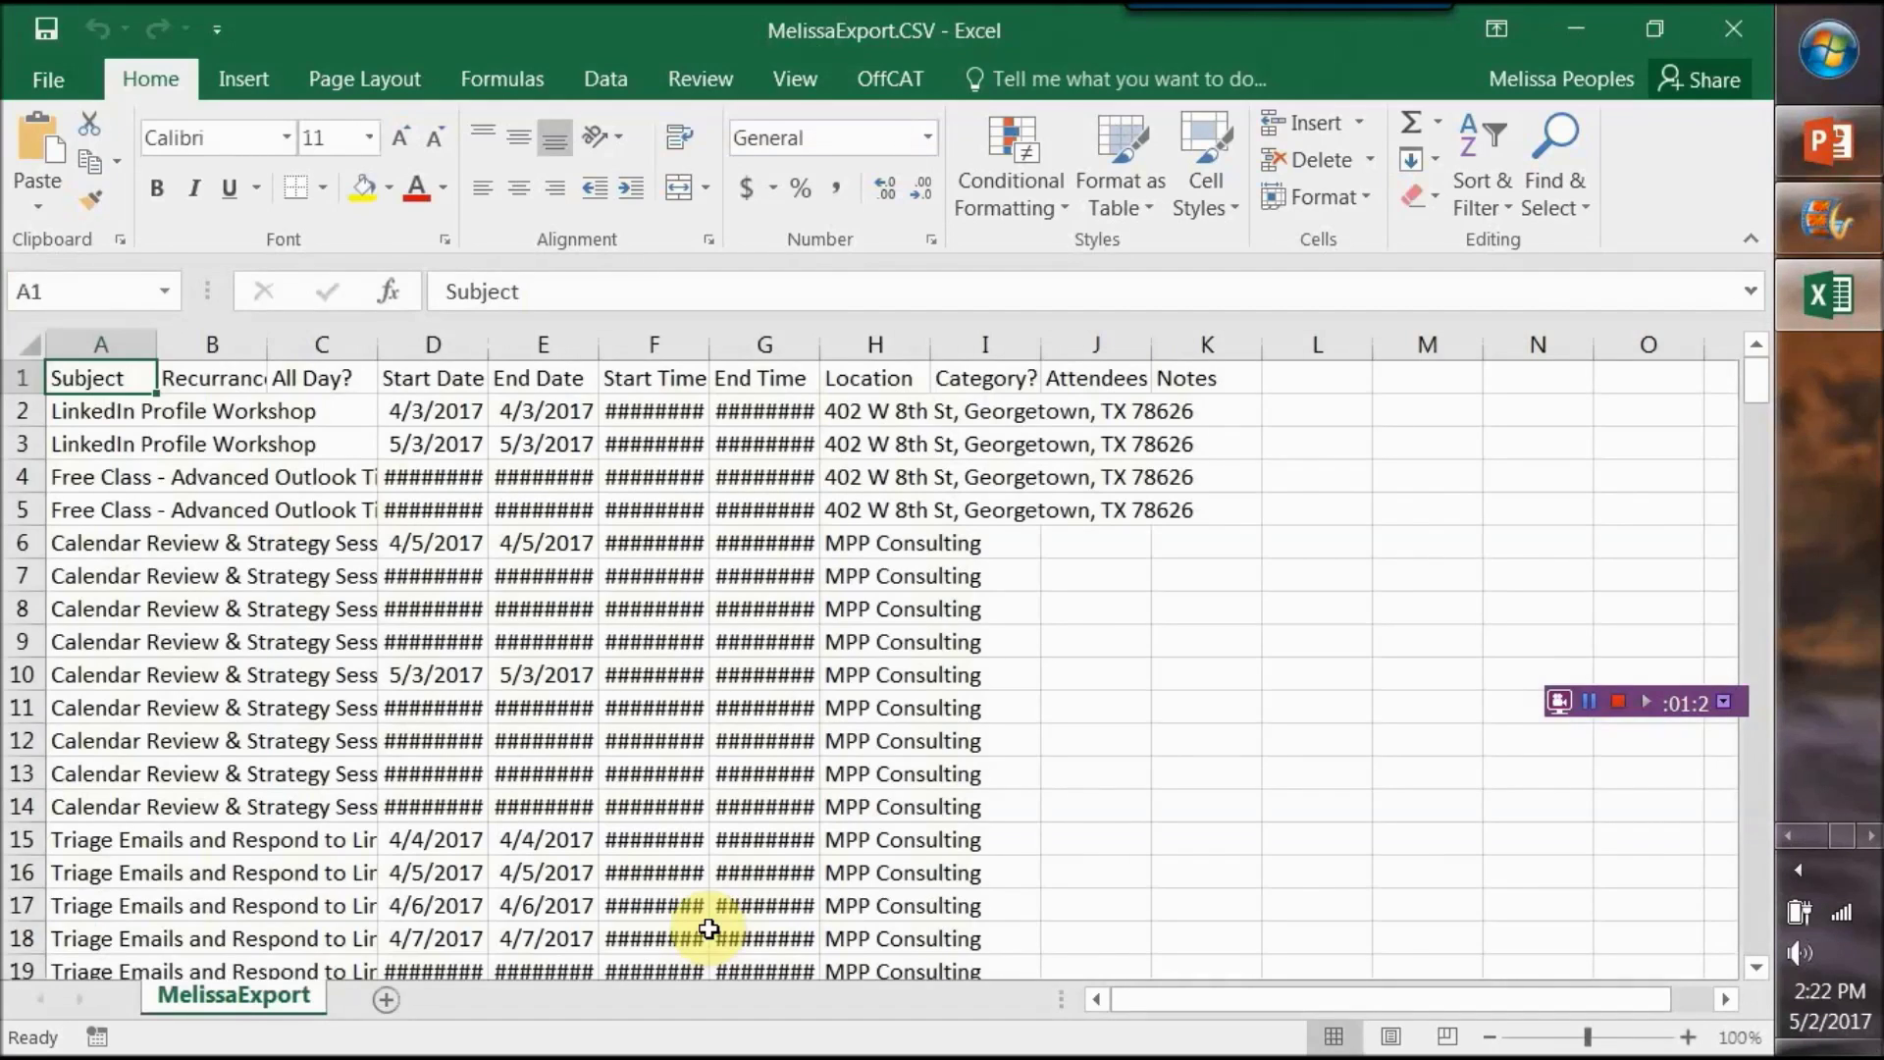
left_click(24, 349)
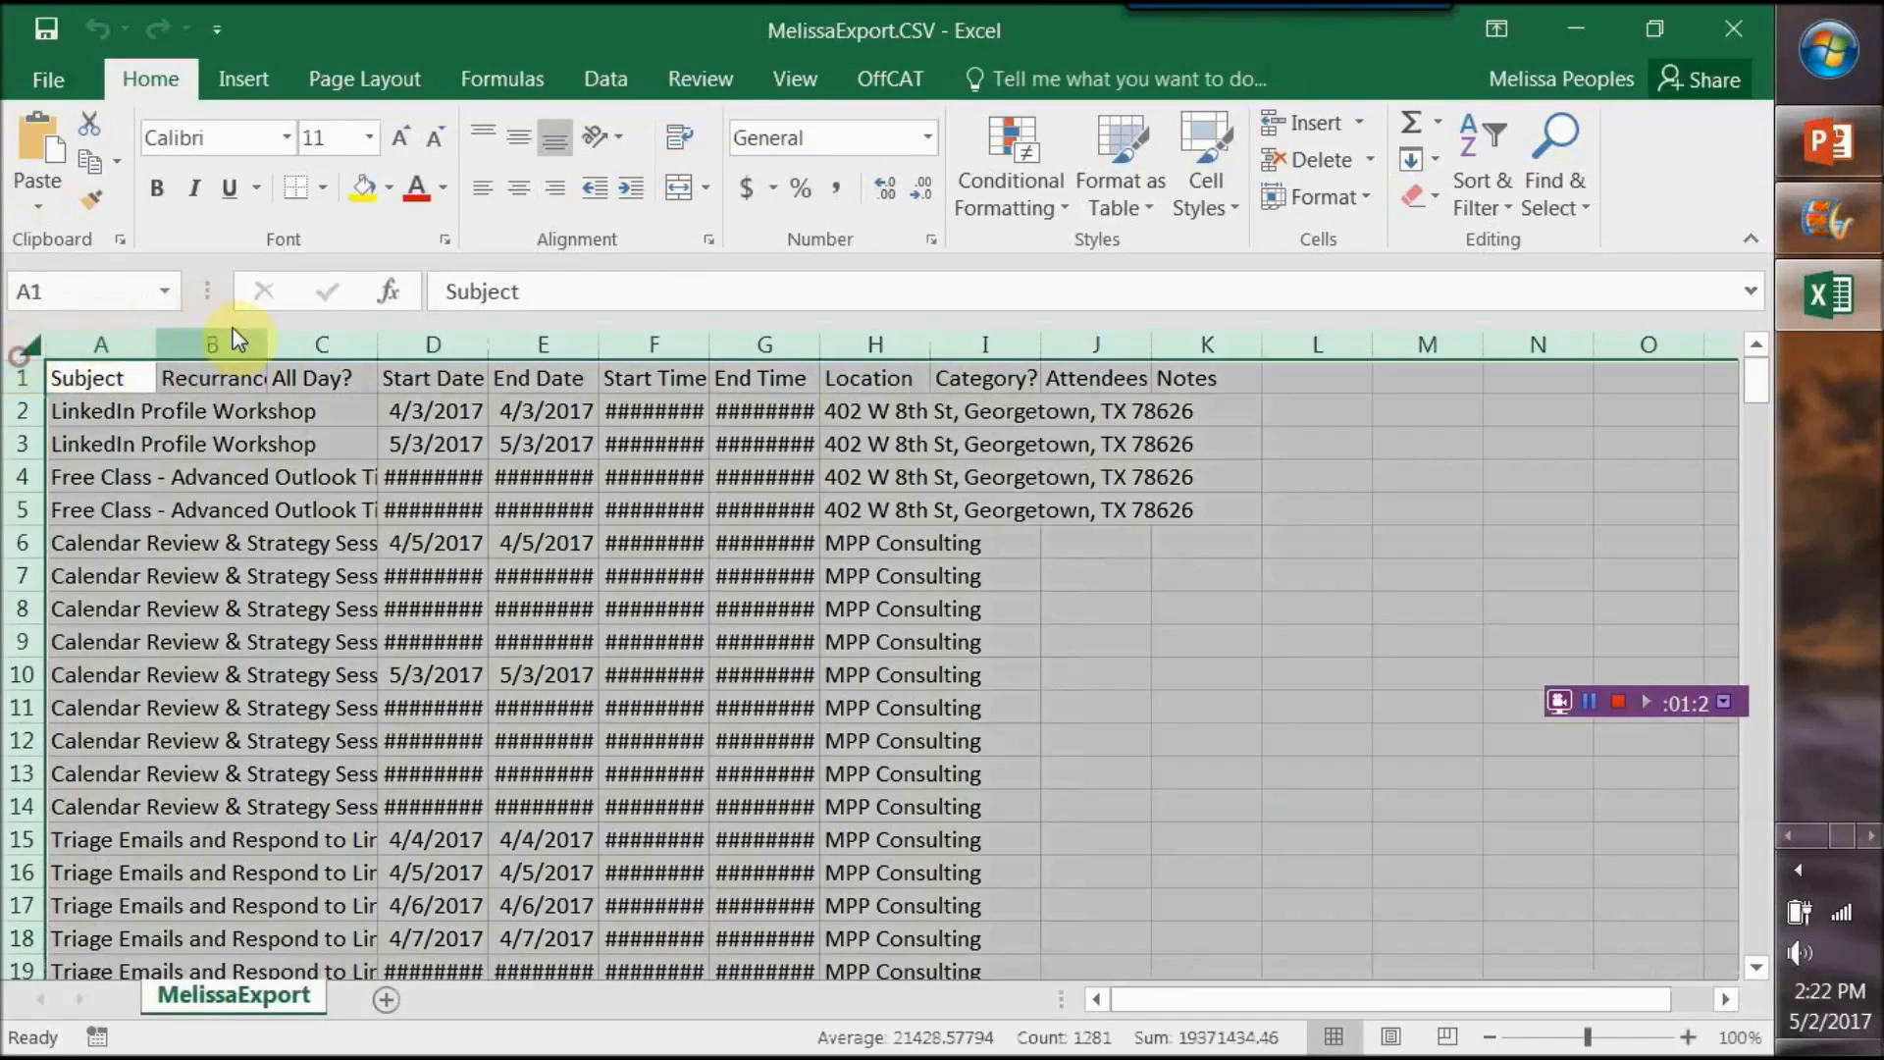
double_click(486, 343)
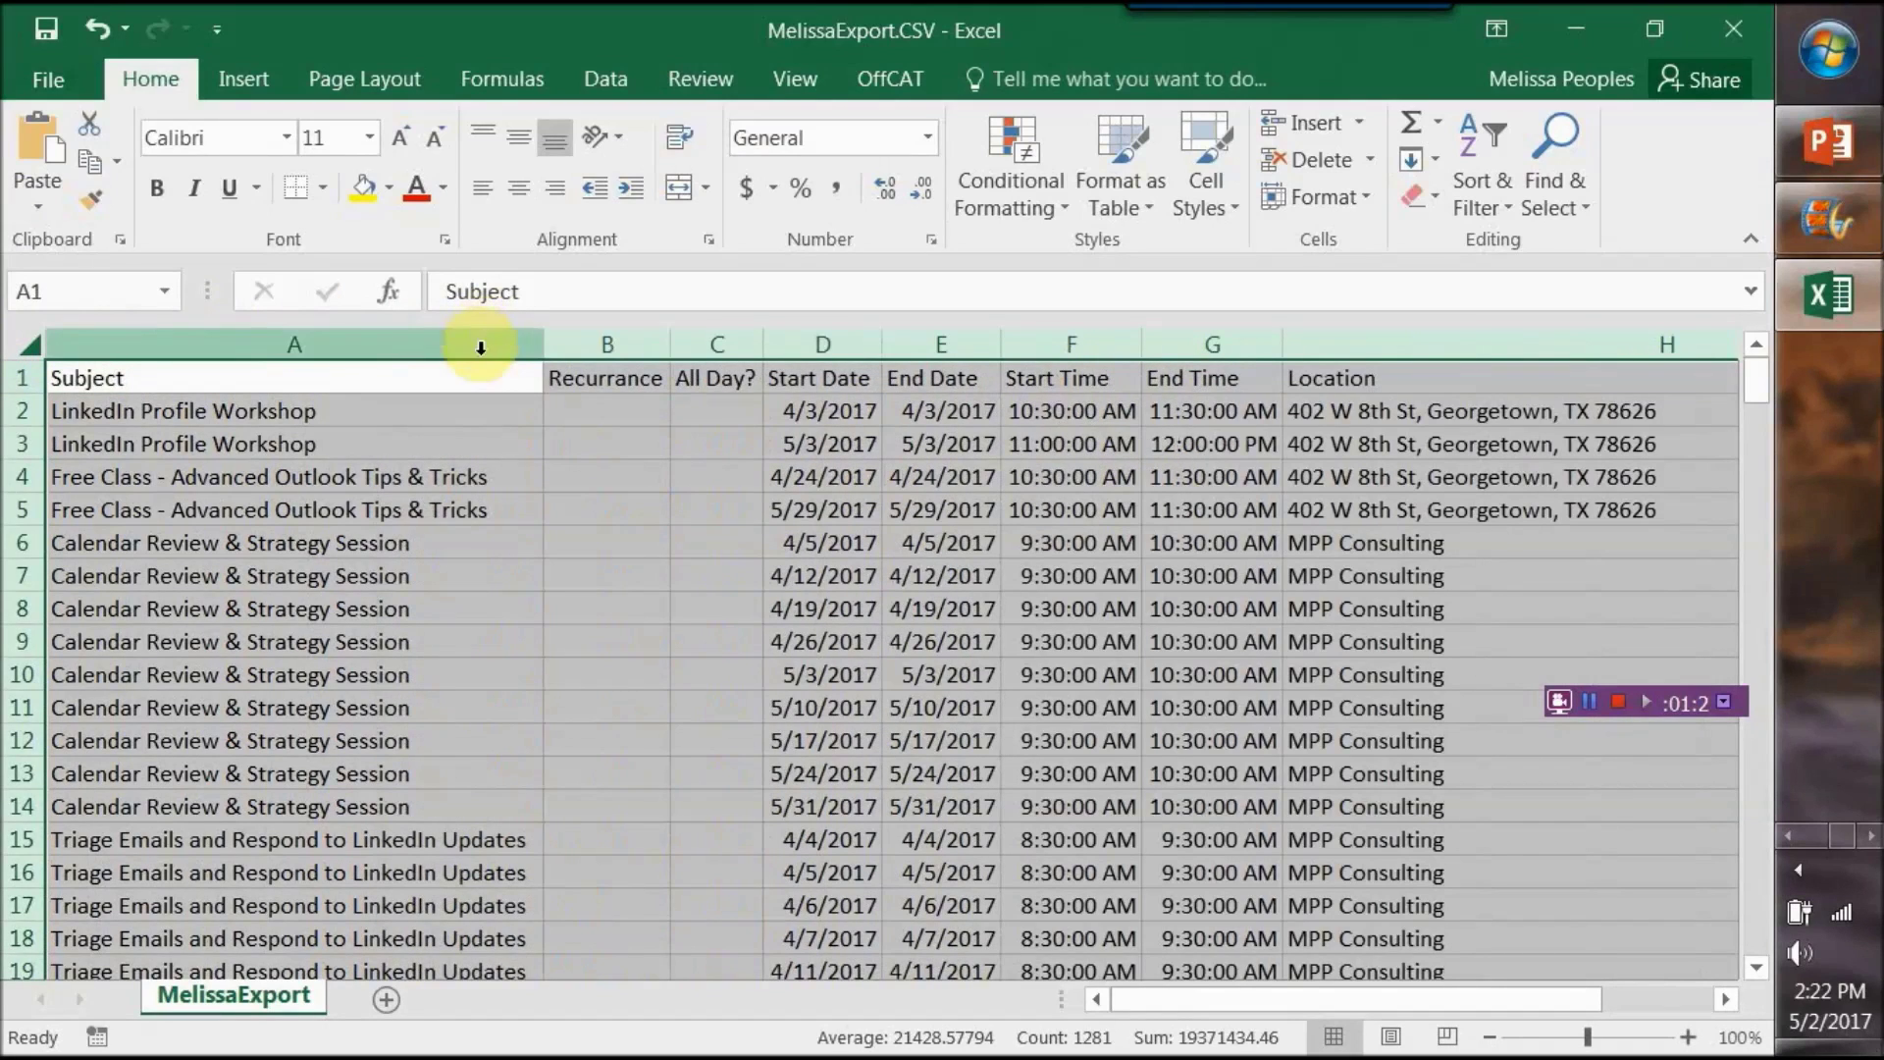
left_click(557, 612)
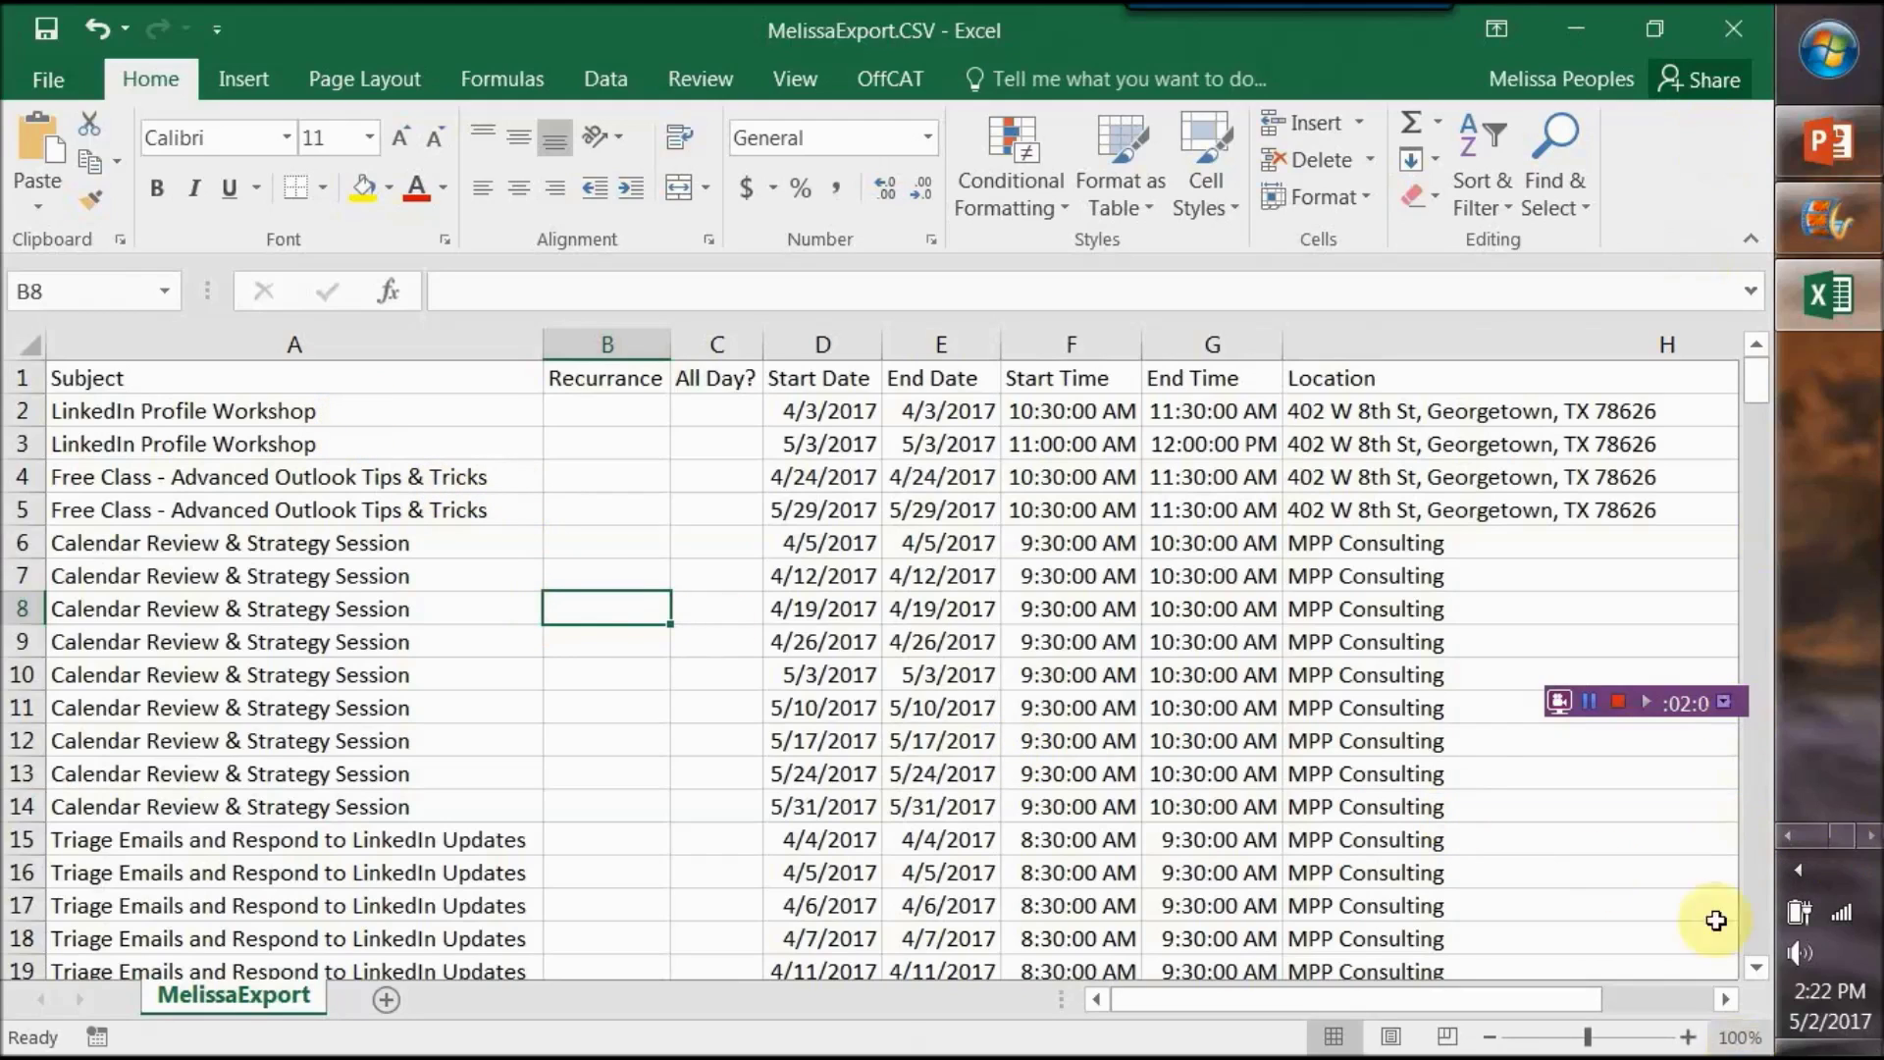
left_click(1809, 839)
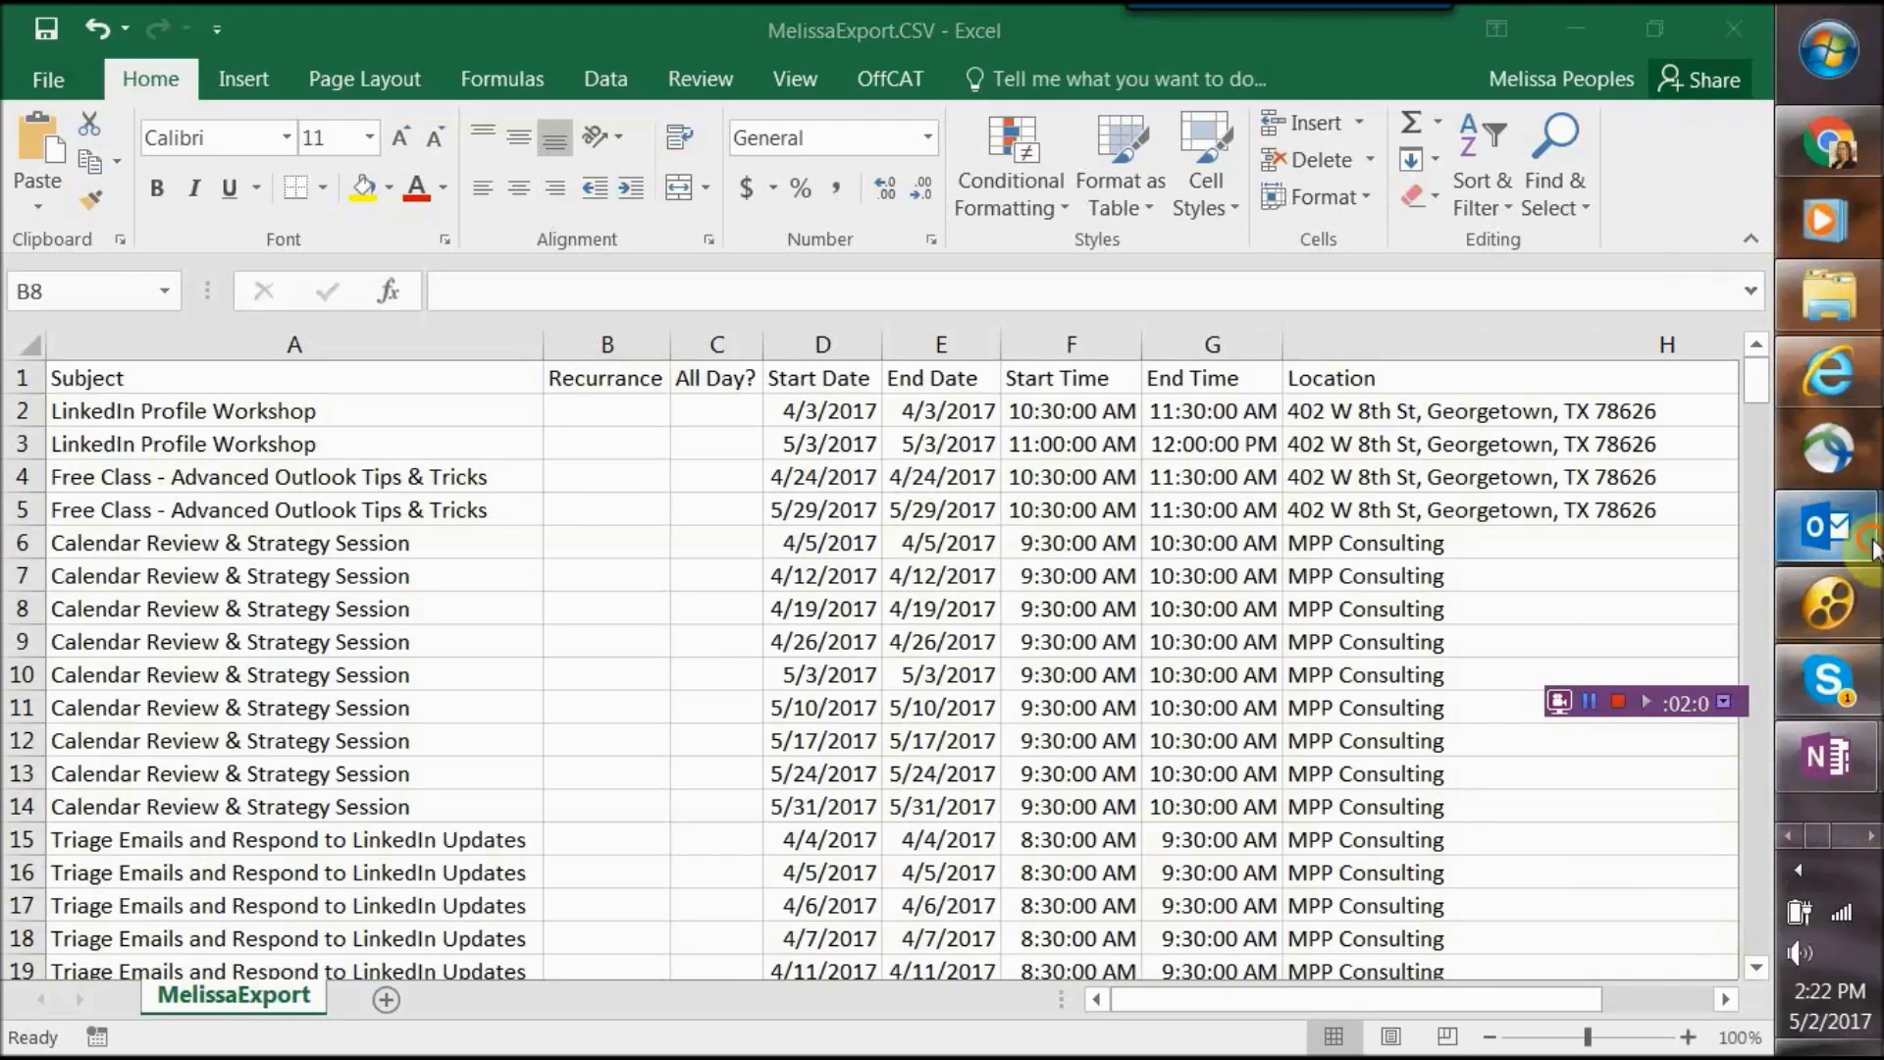
In the calendar search, remove the default Recurring and Categories conditions.
mouse_move(1827, 526)
left_click(1600, 486)
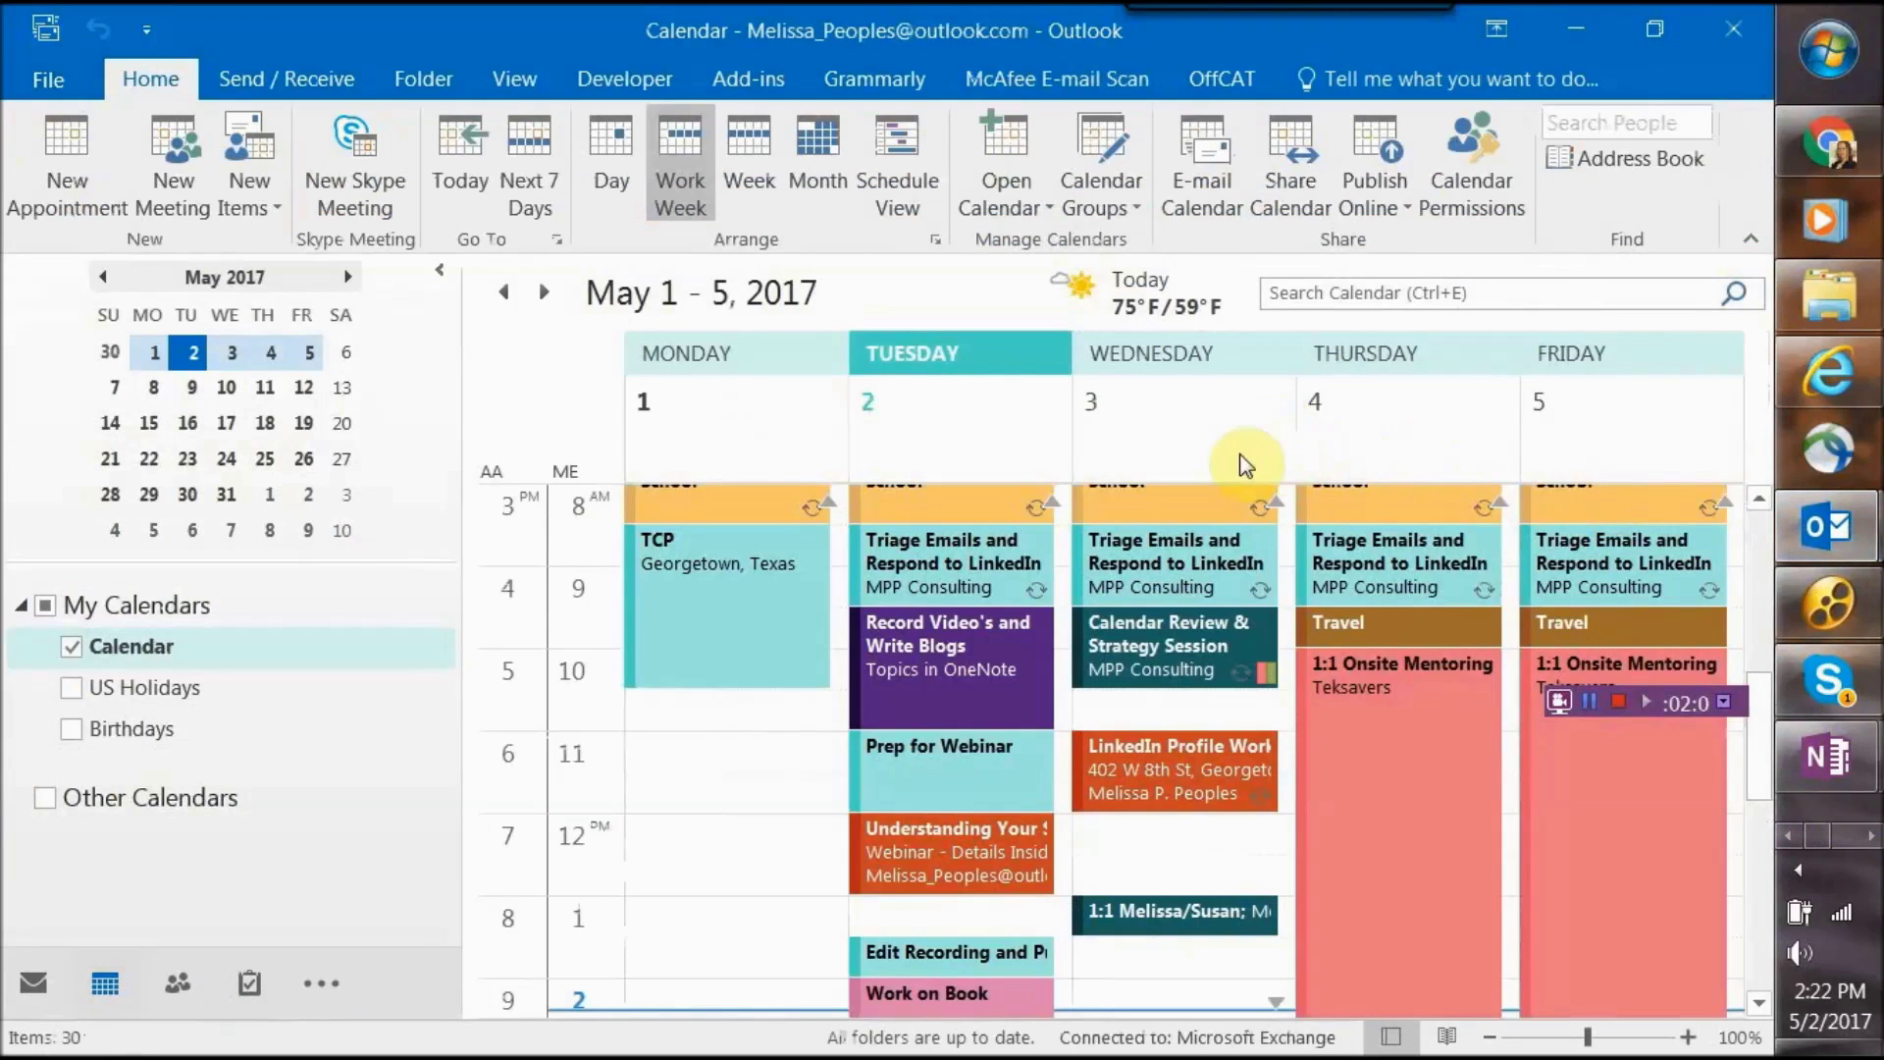
left_click(1382, 294)
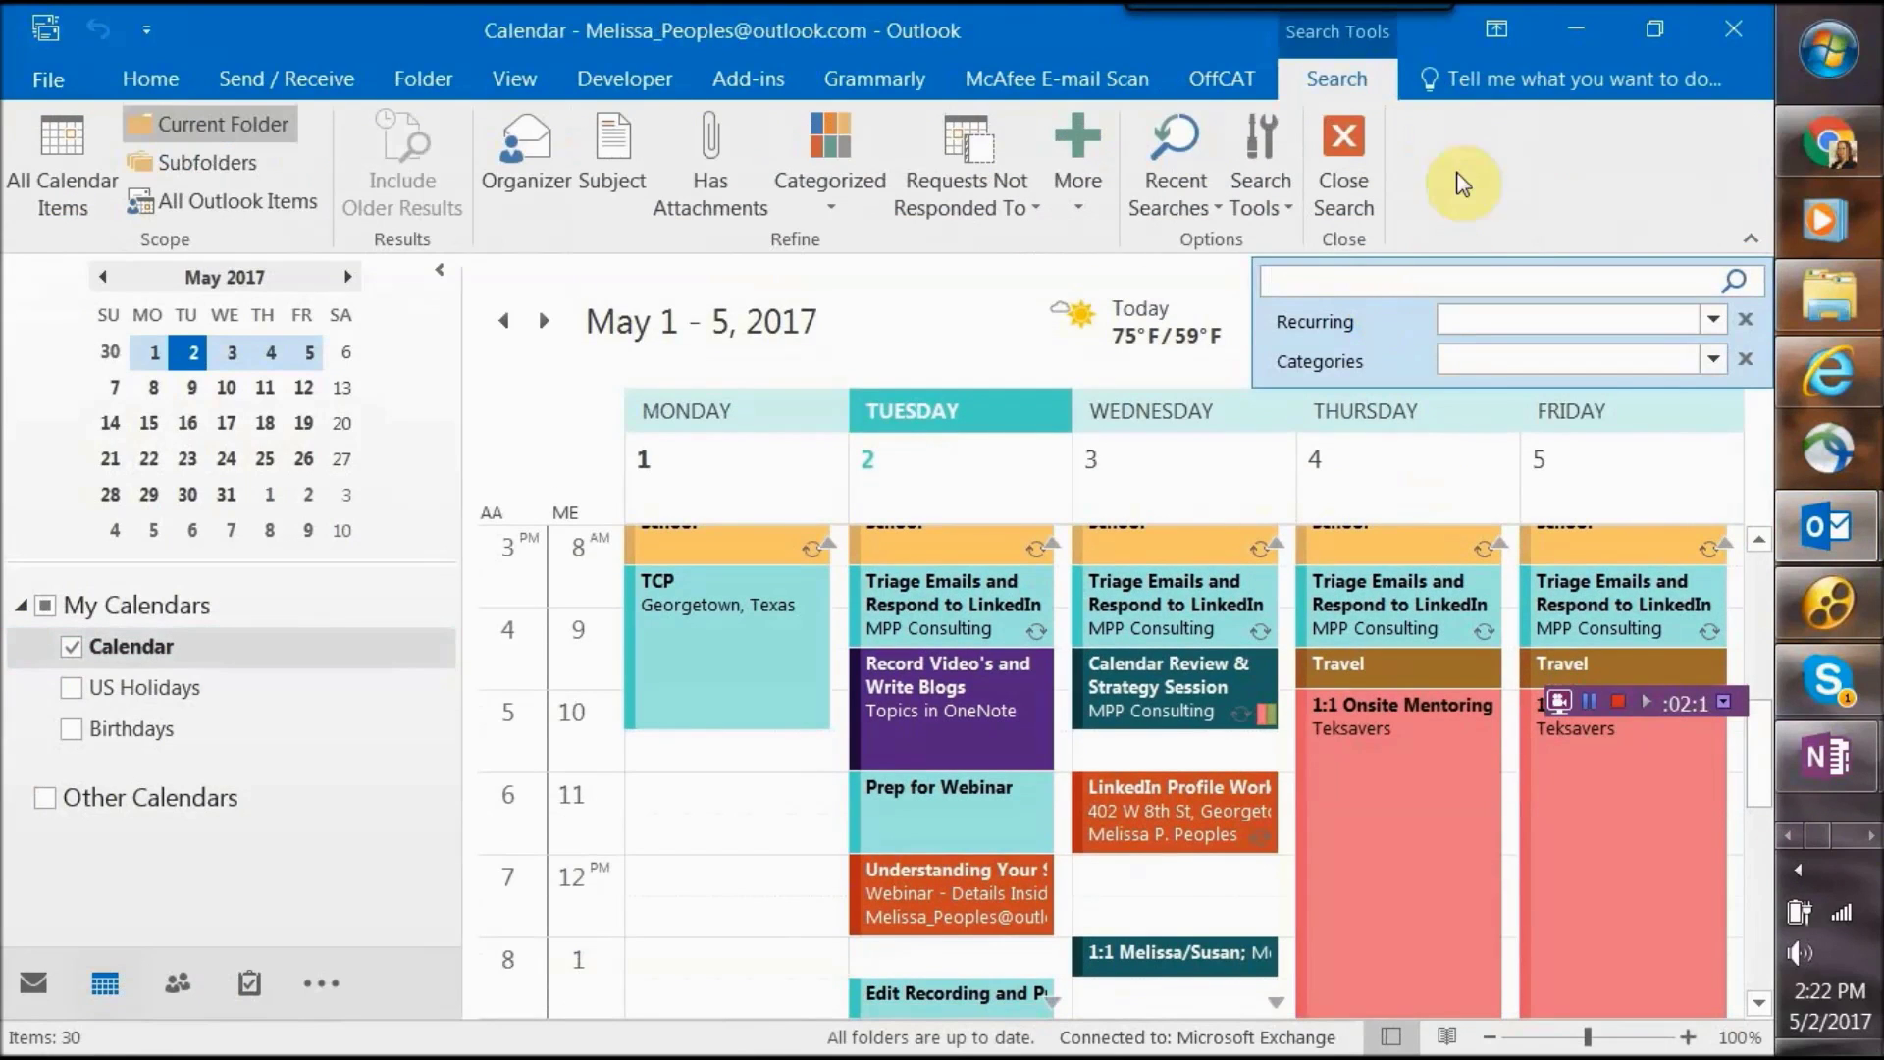
left_click(1745, 319)
left_click(1739, 319)
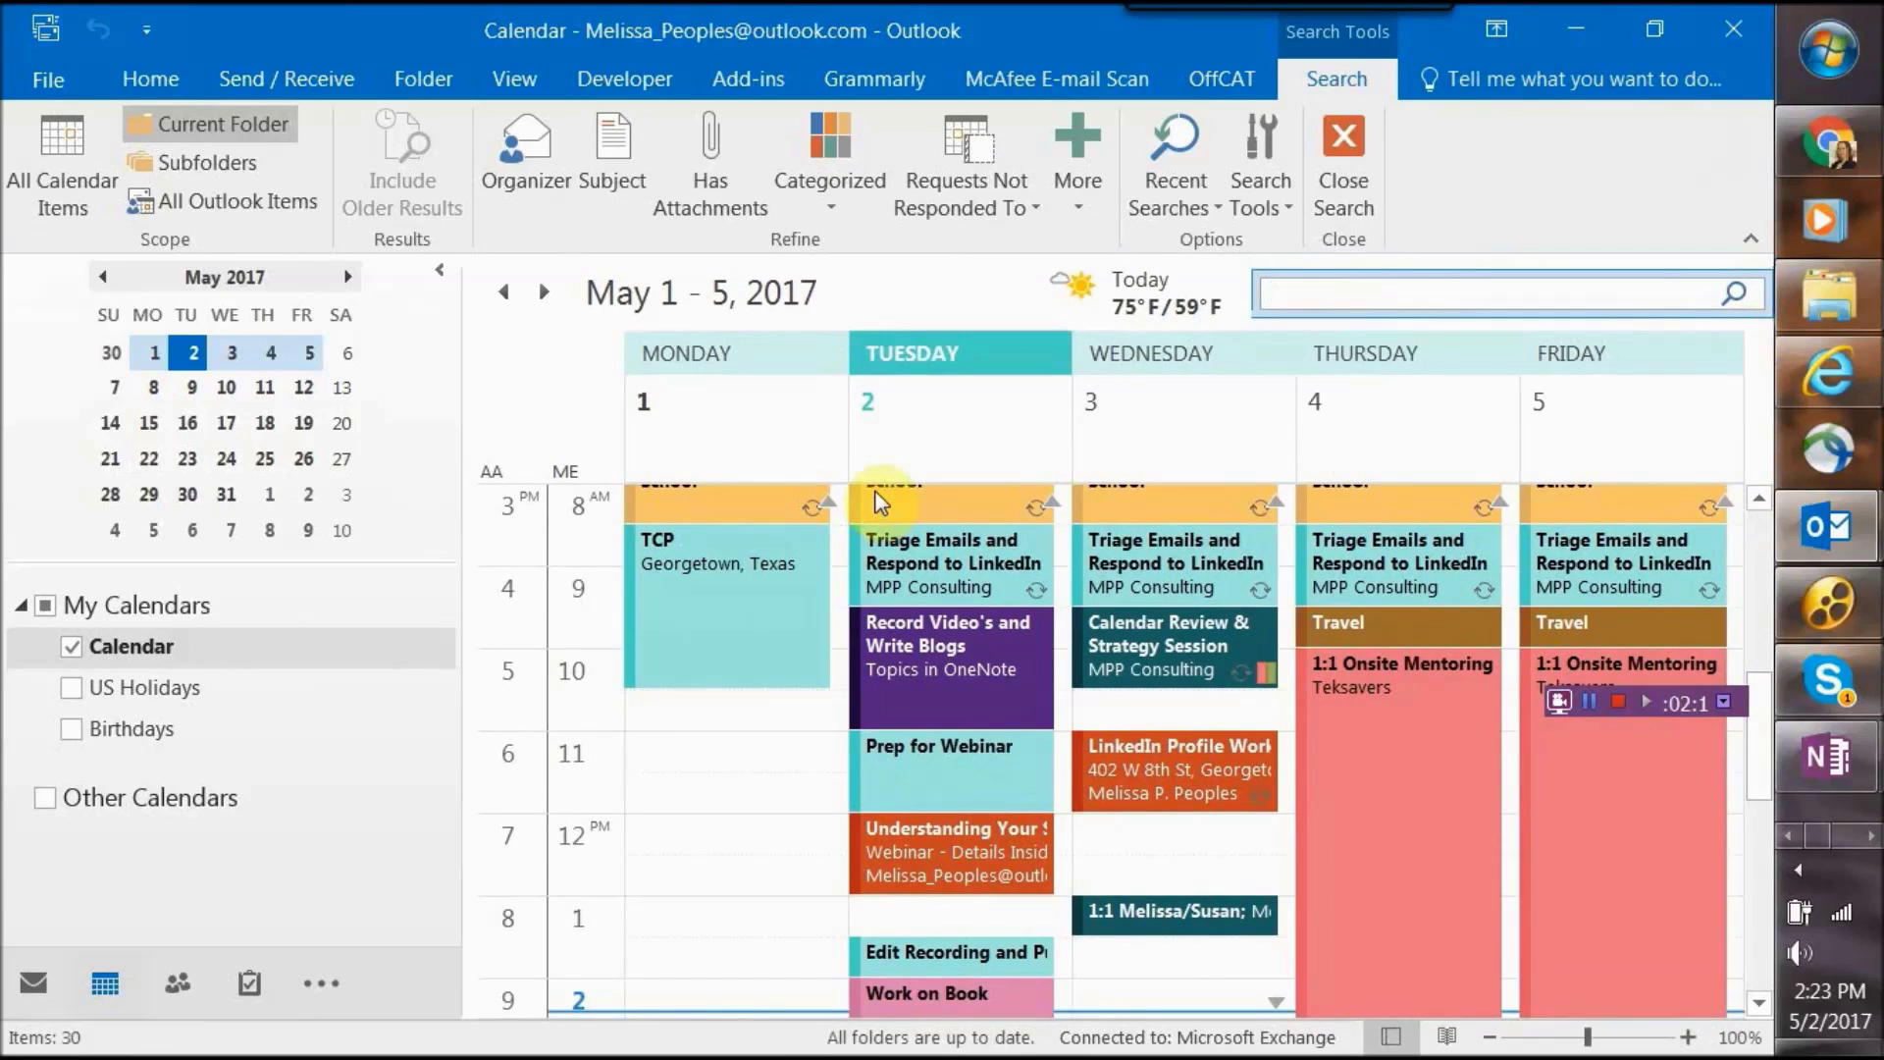
Add a Recurring condition set to Yes and sort the recurring items by subject.
mouse_move(874, 490)
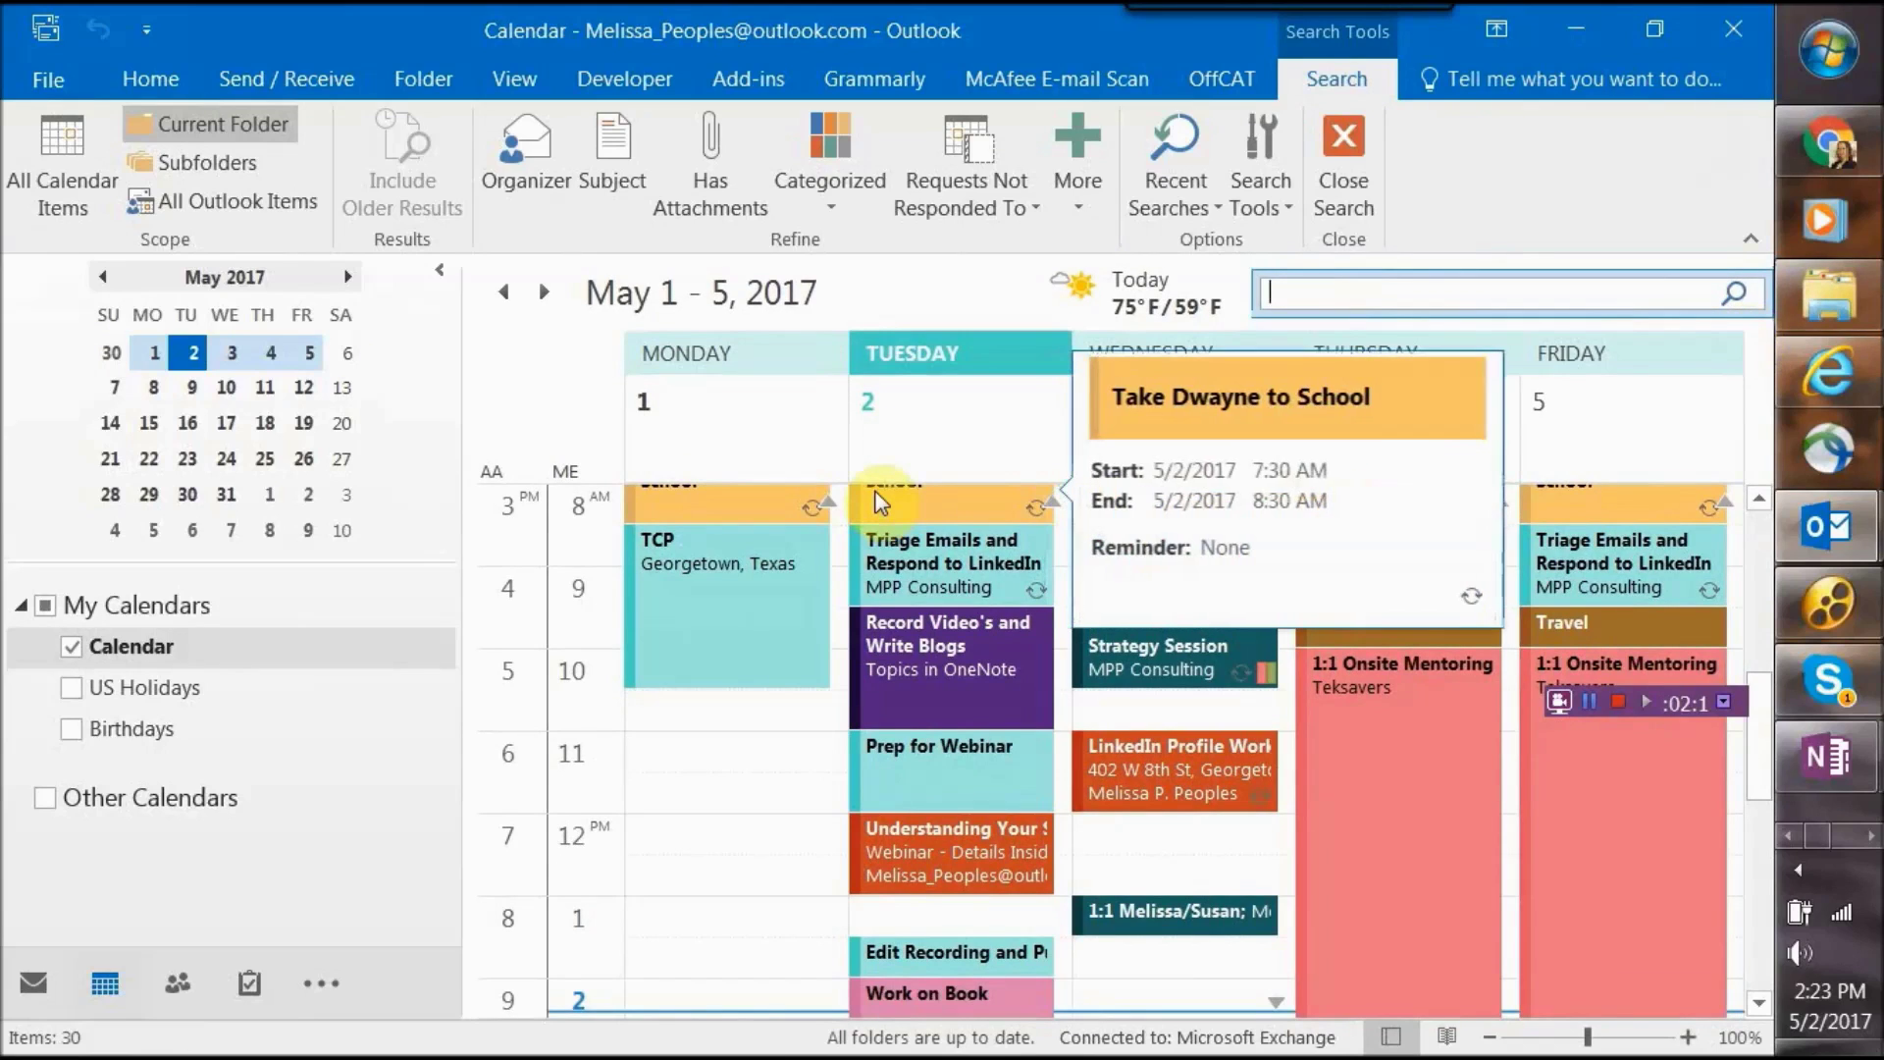
left_click(1081, 214)
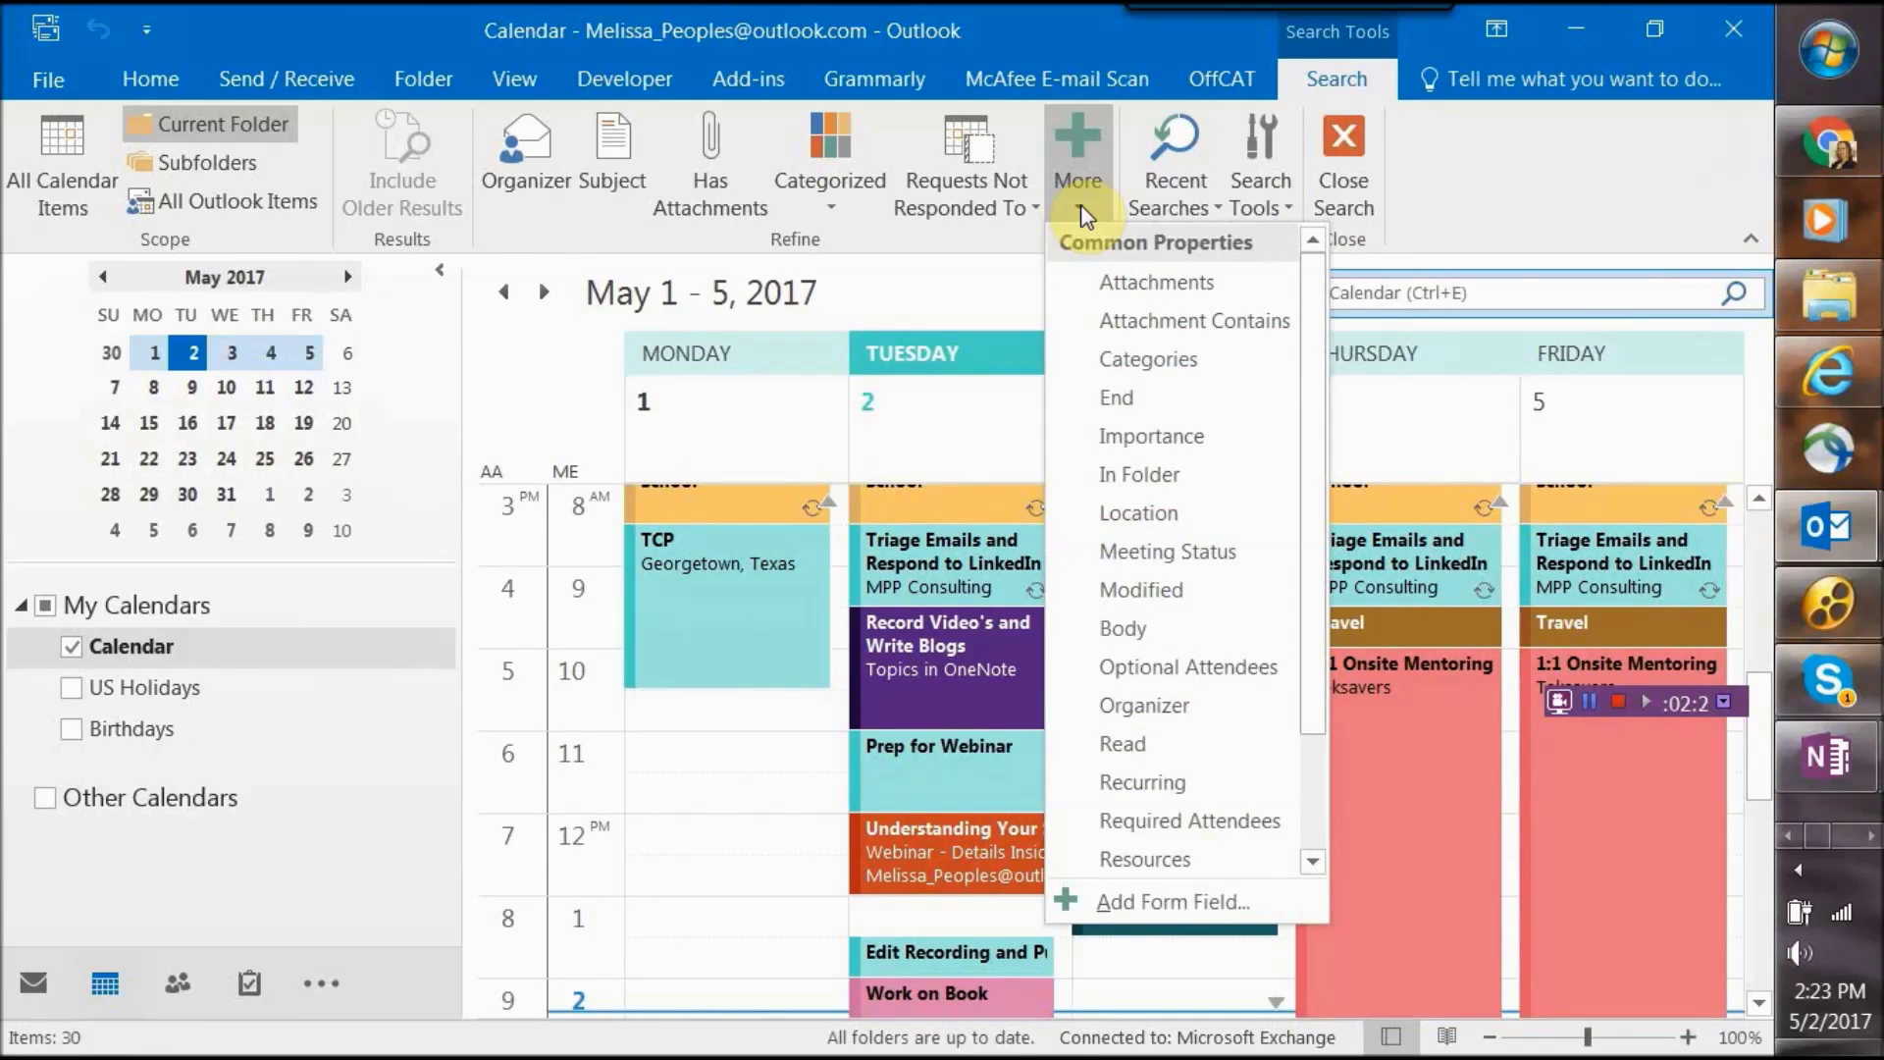
left_click(1154, 785)
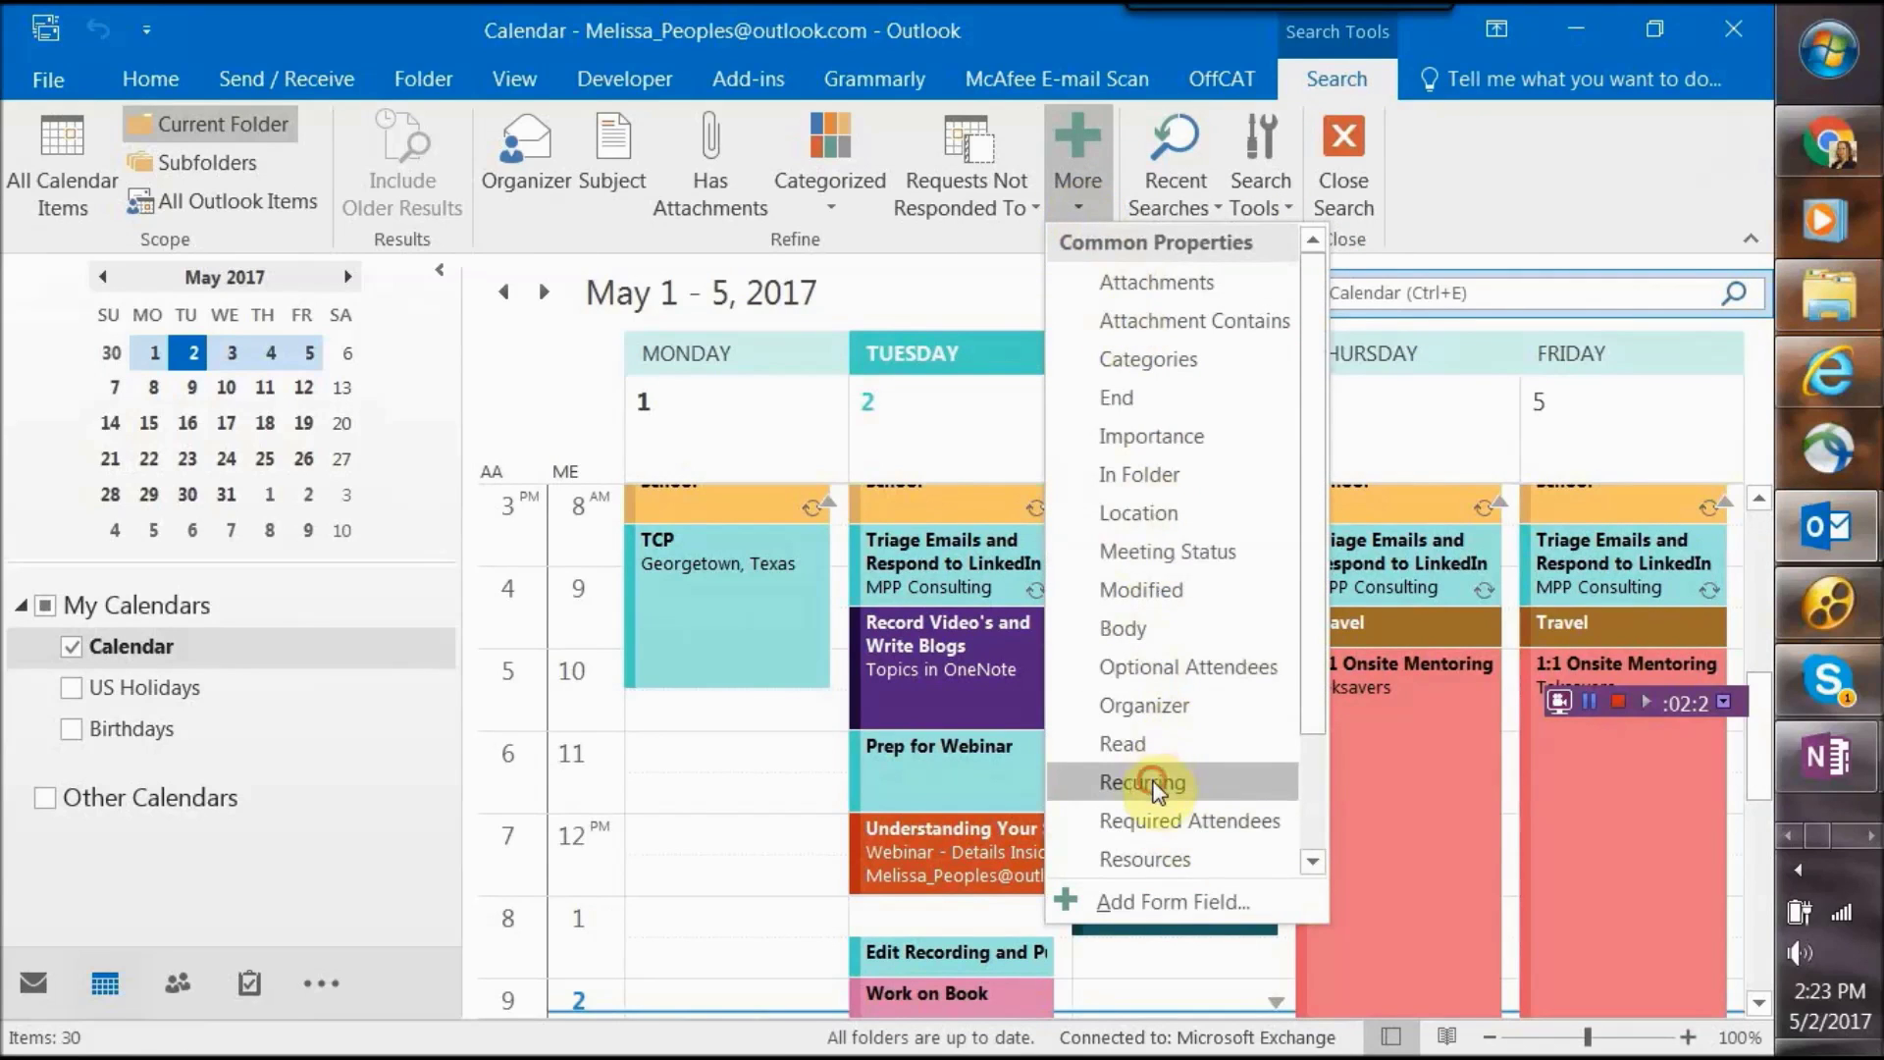
left_click(1712, 321)
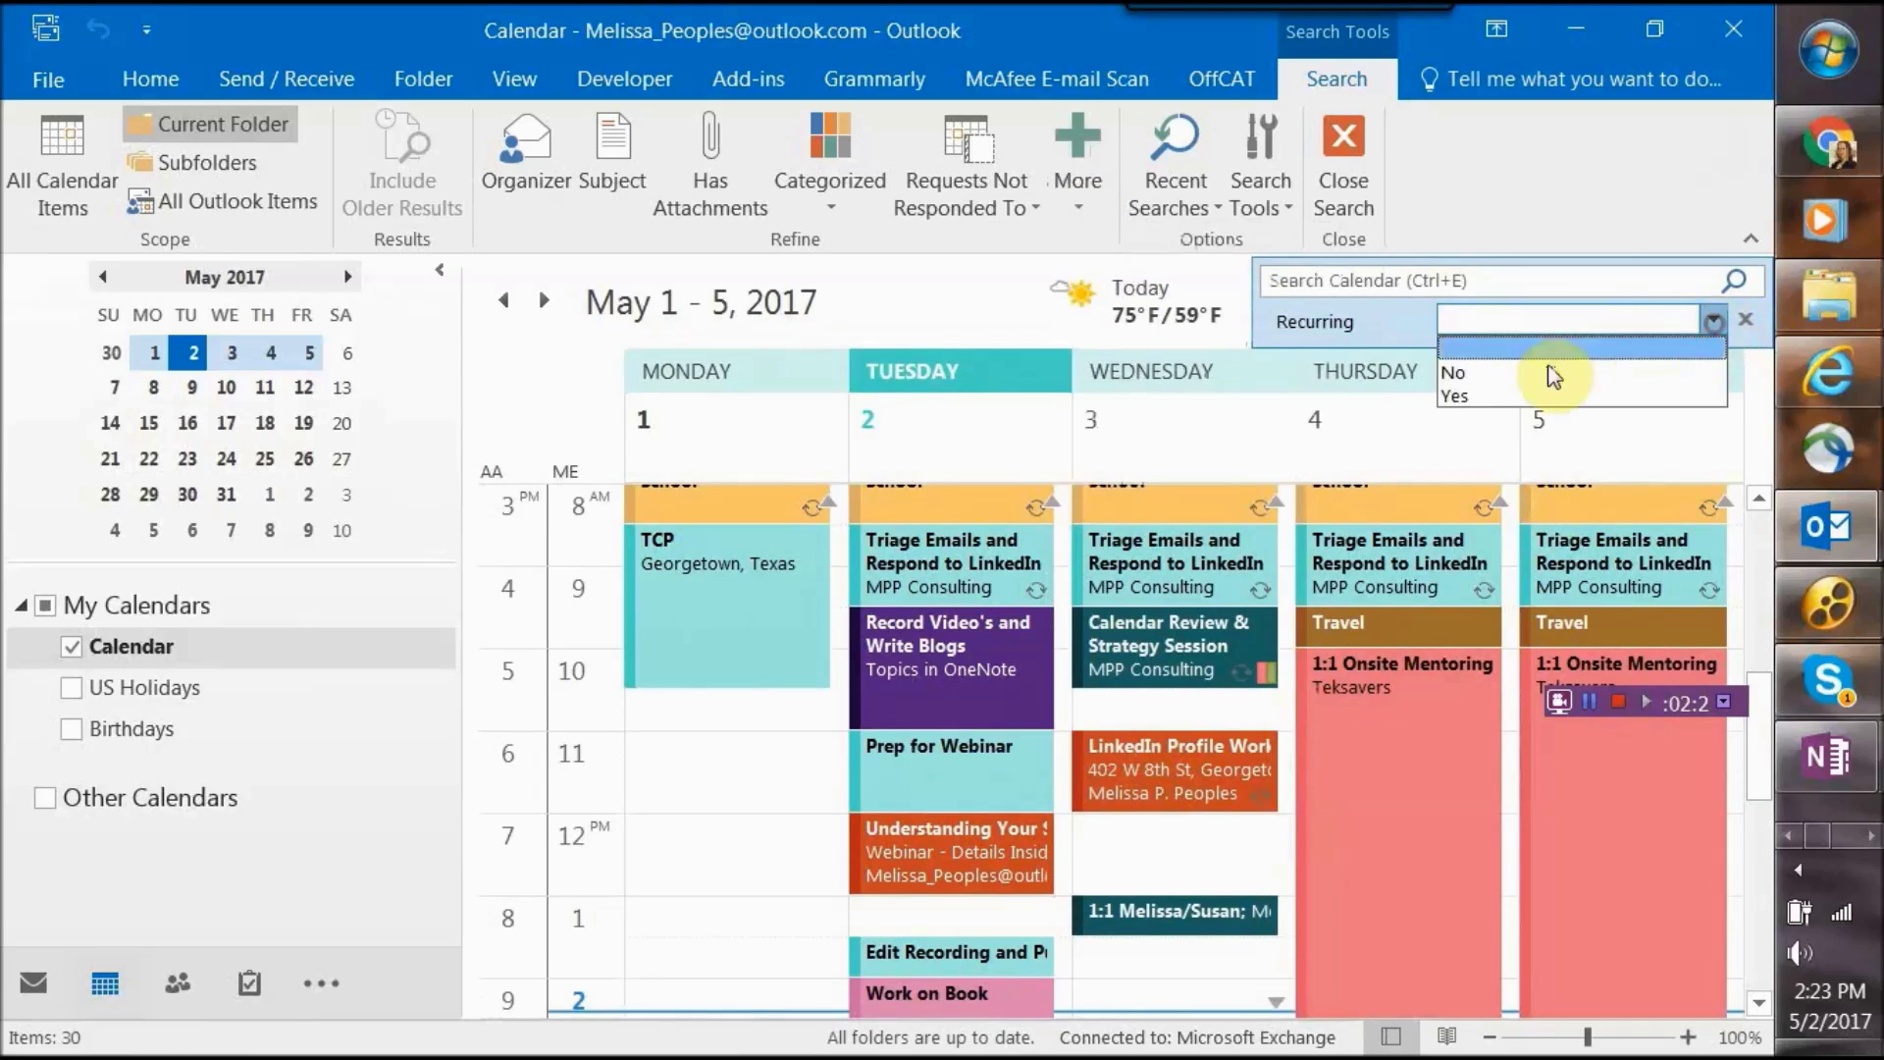
left_click(1521, 396)
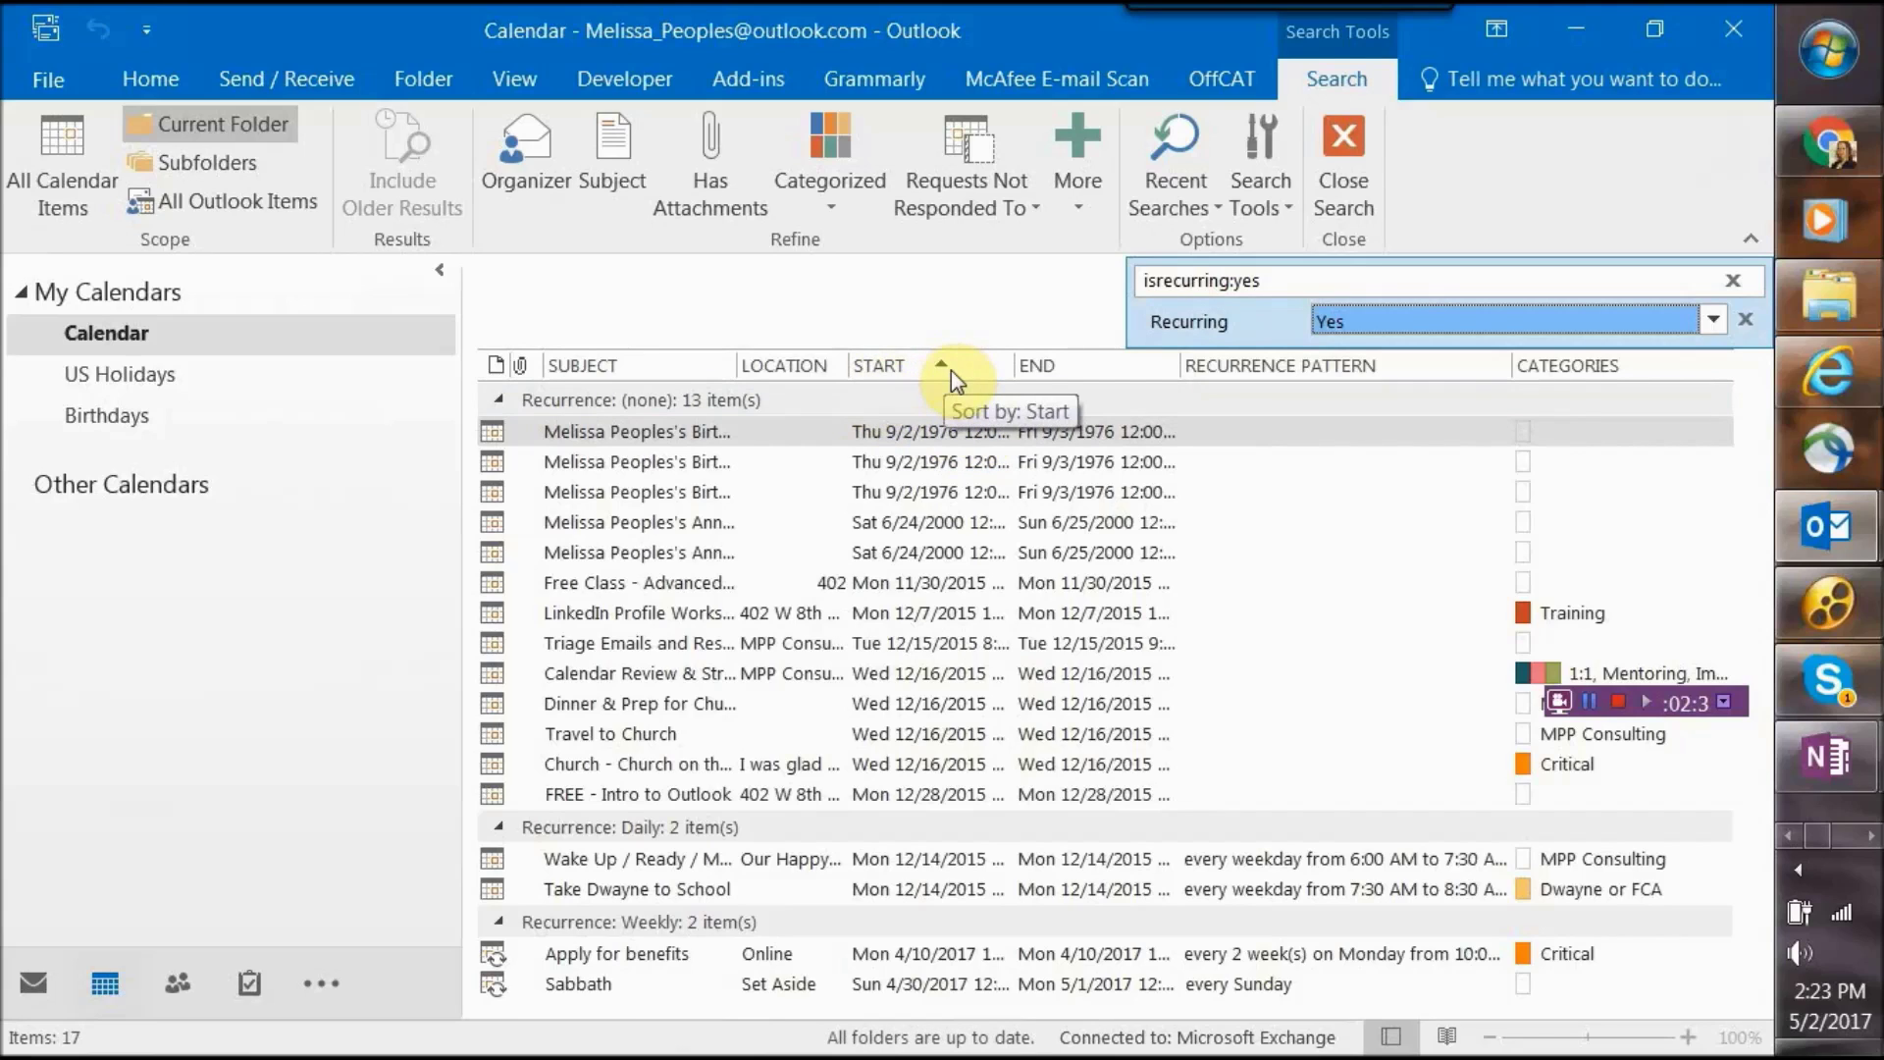
left_click(633, 369)
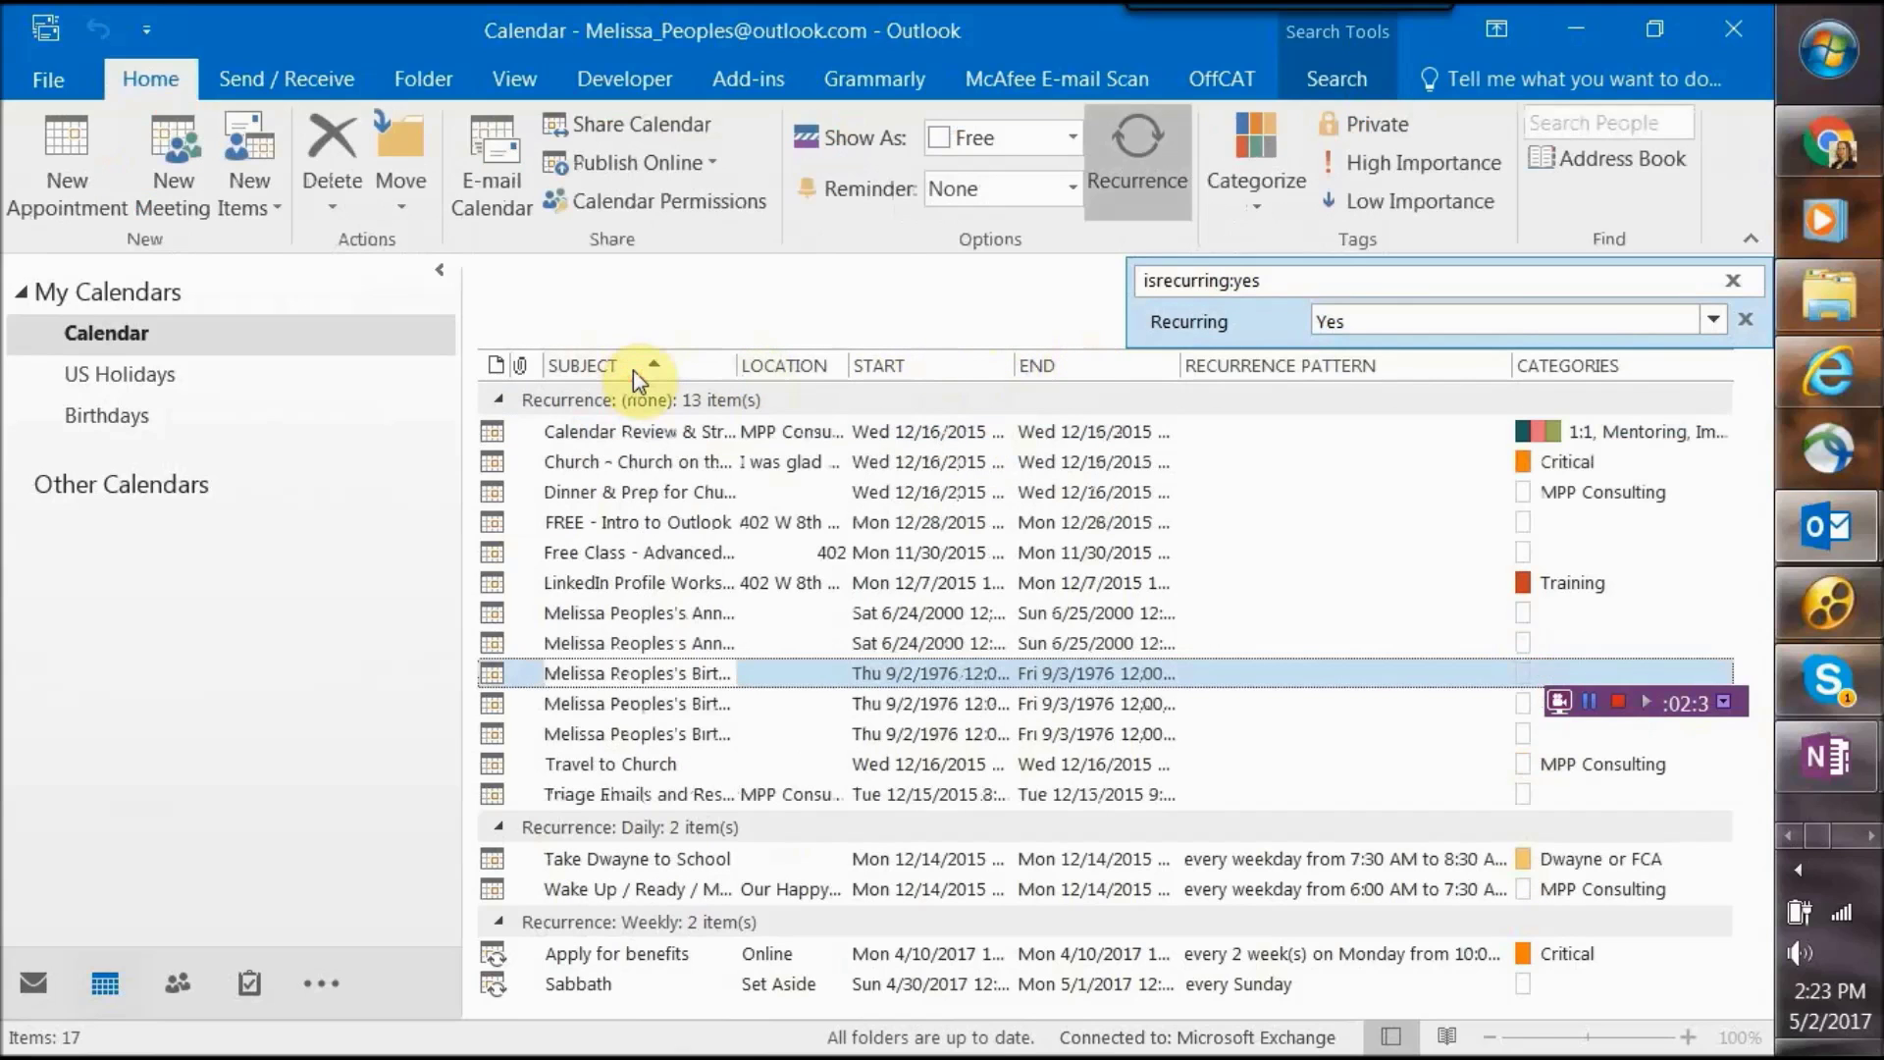
Group results by category, clear the recurring filter, and add an Organizer condition.
left_click(1570, 365)
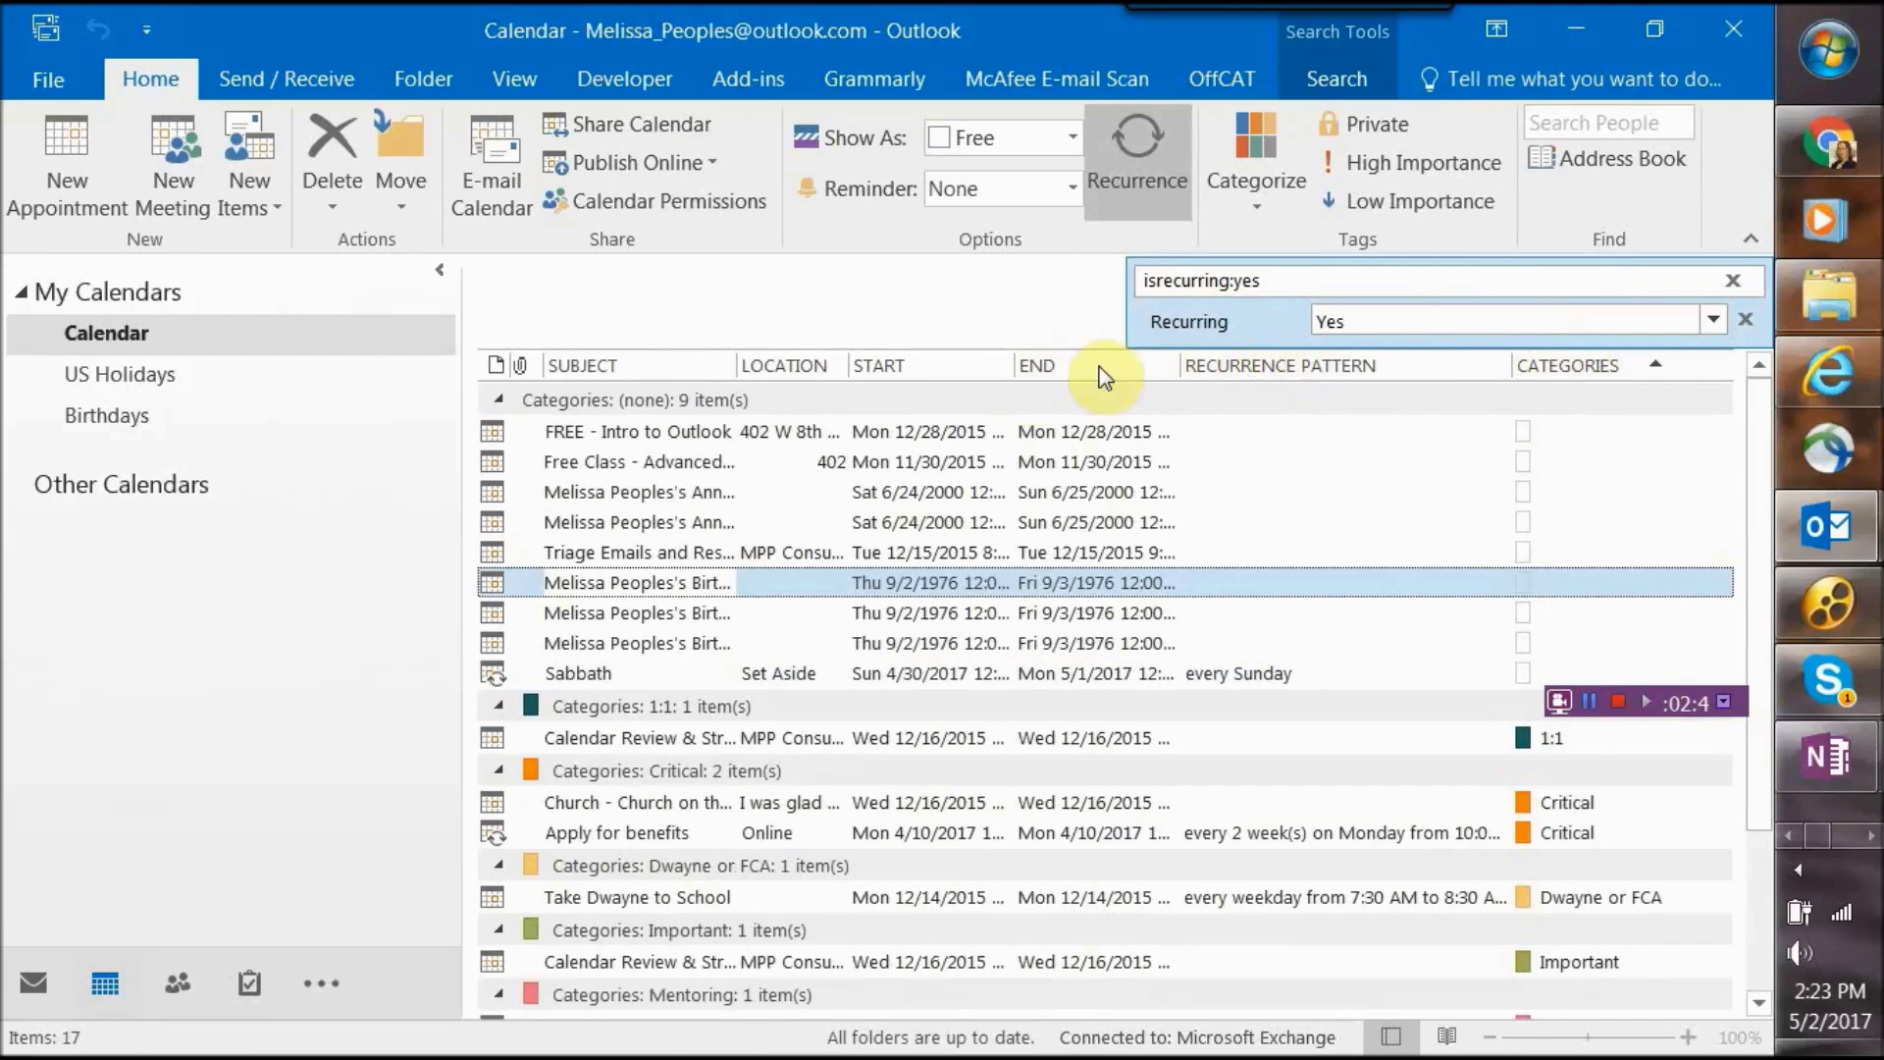
left_click(1743, 320)
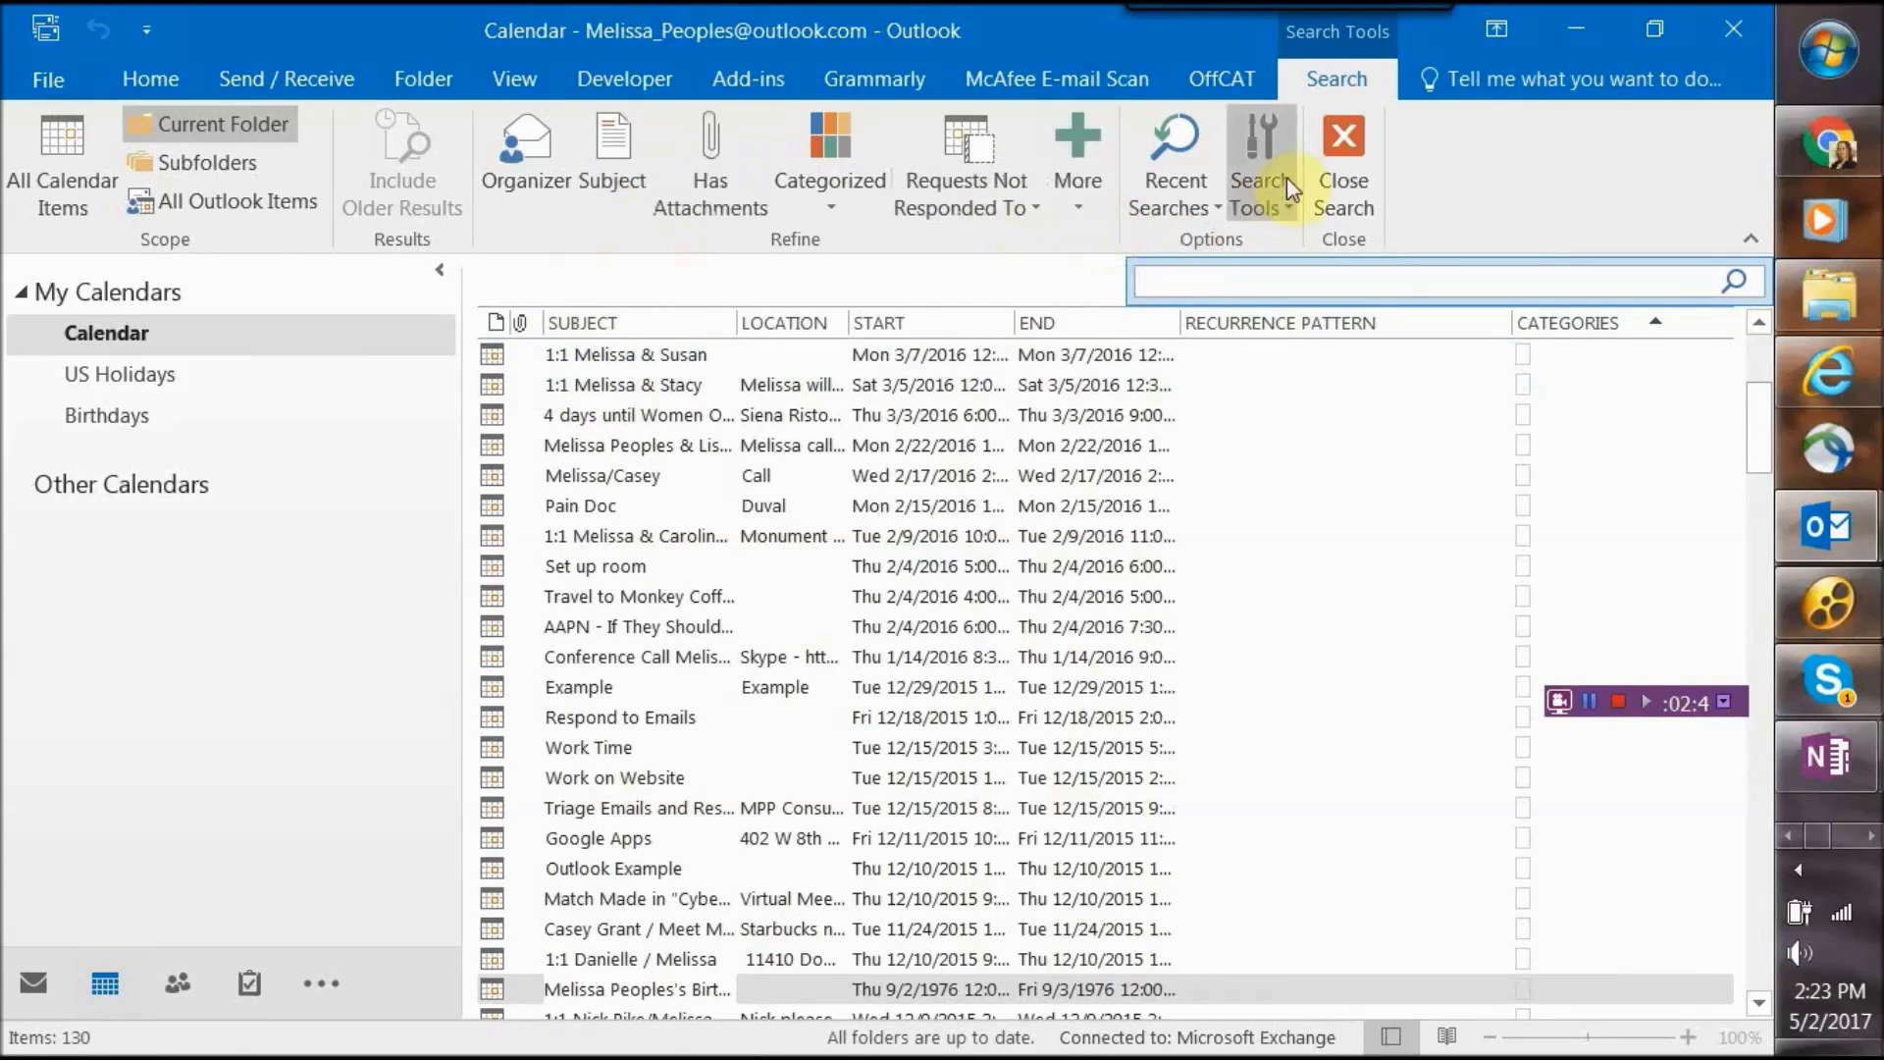
left_click(1080, 201)
left_click(1115, 714)
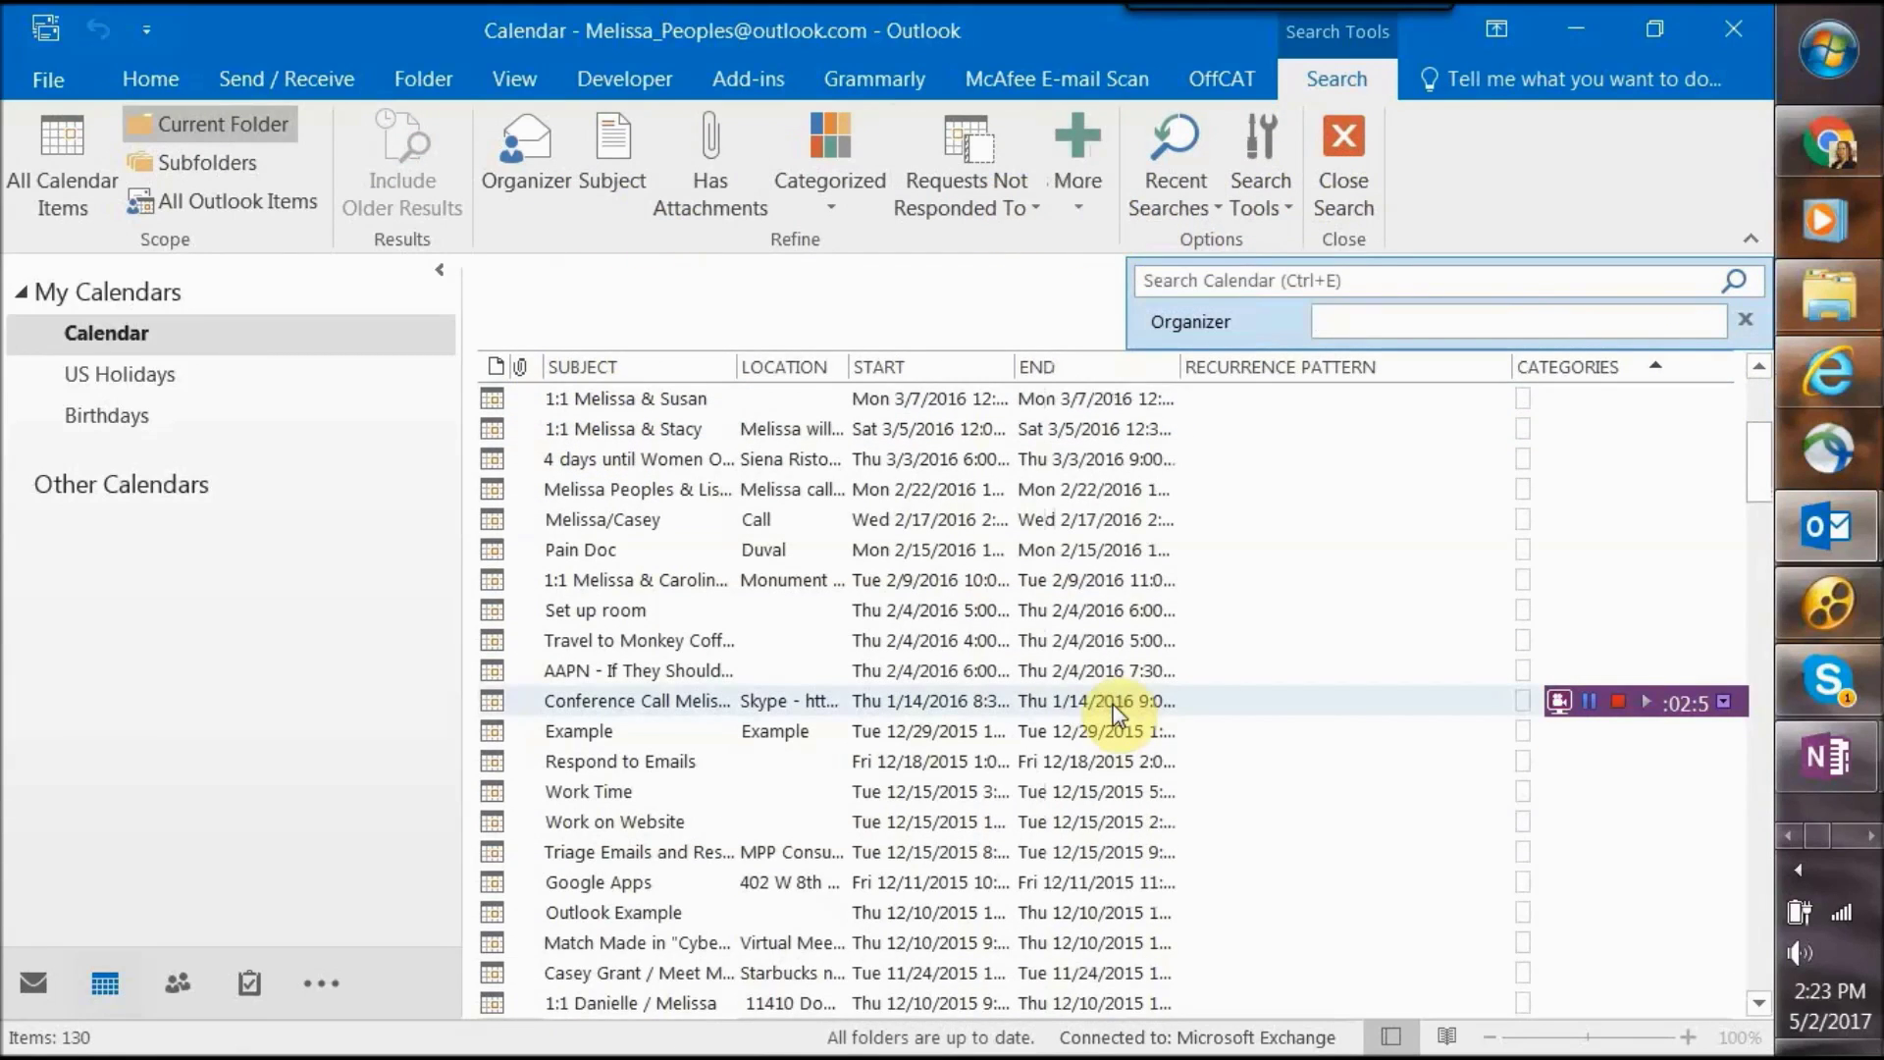
Add Required Attendees and Categories conditions, then close the search to the work-week calendar.
left_click(1082, 204)
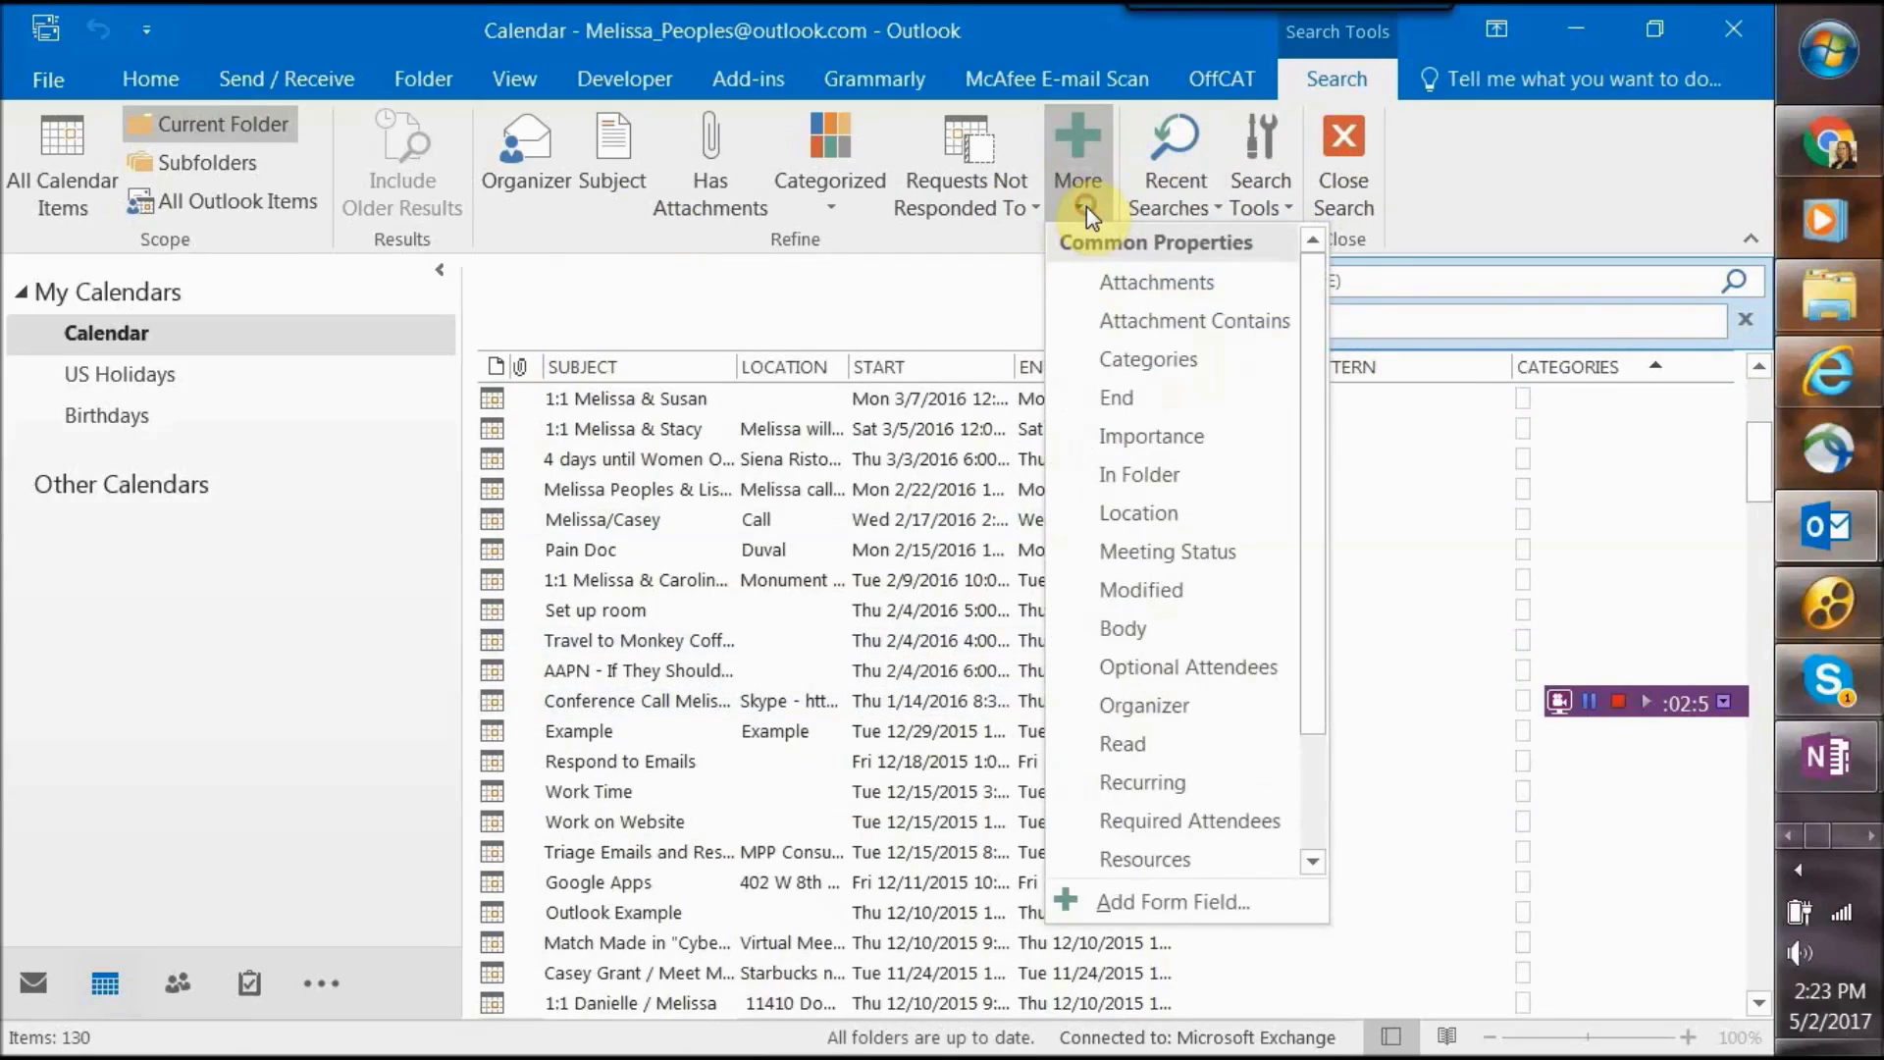
left_click(1209, 822)
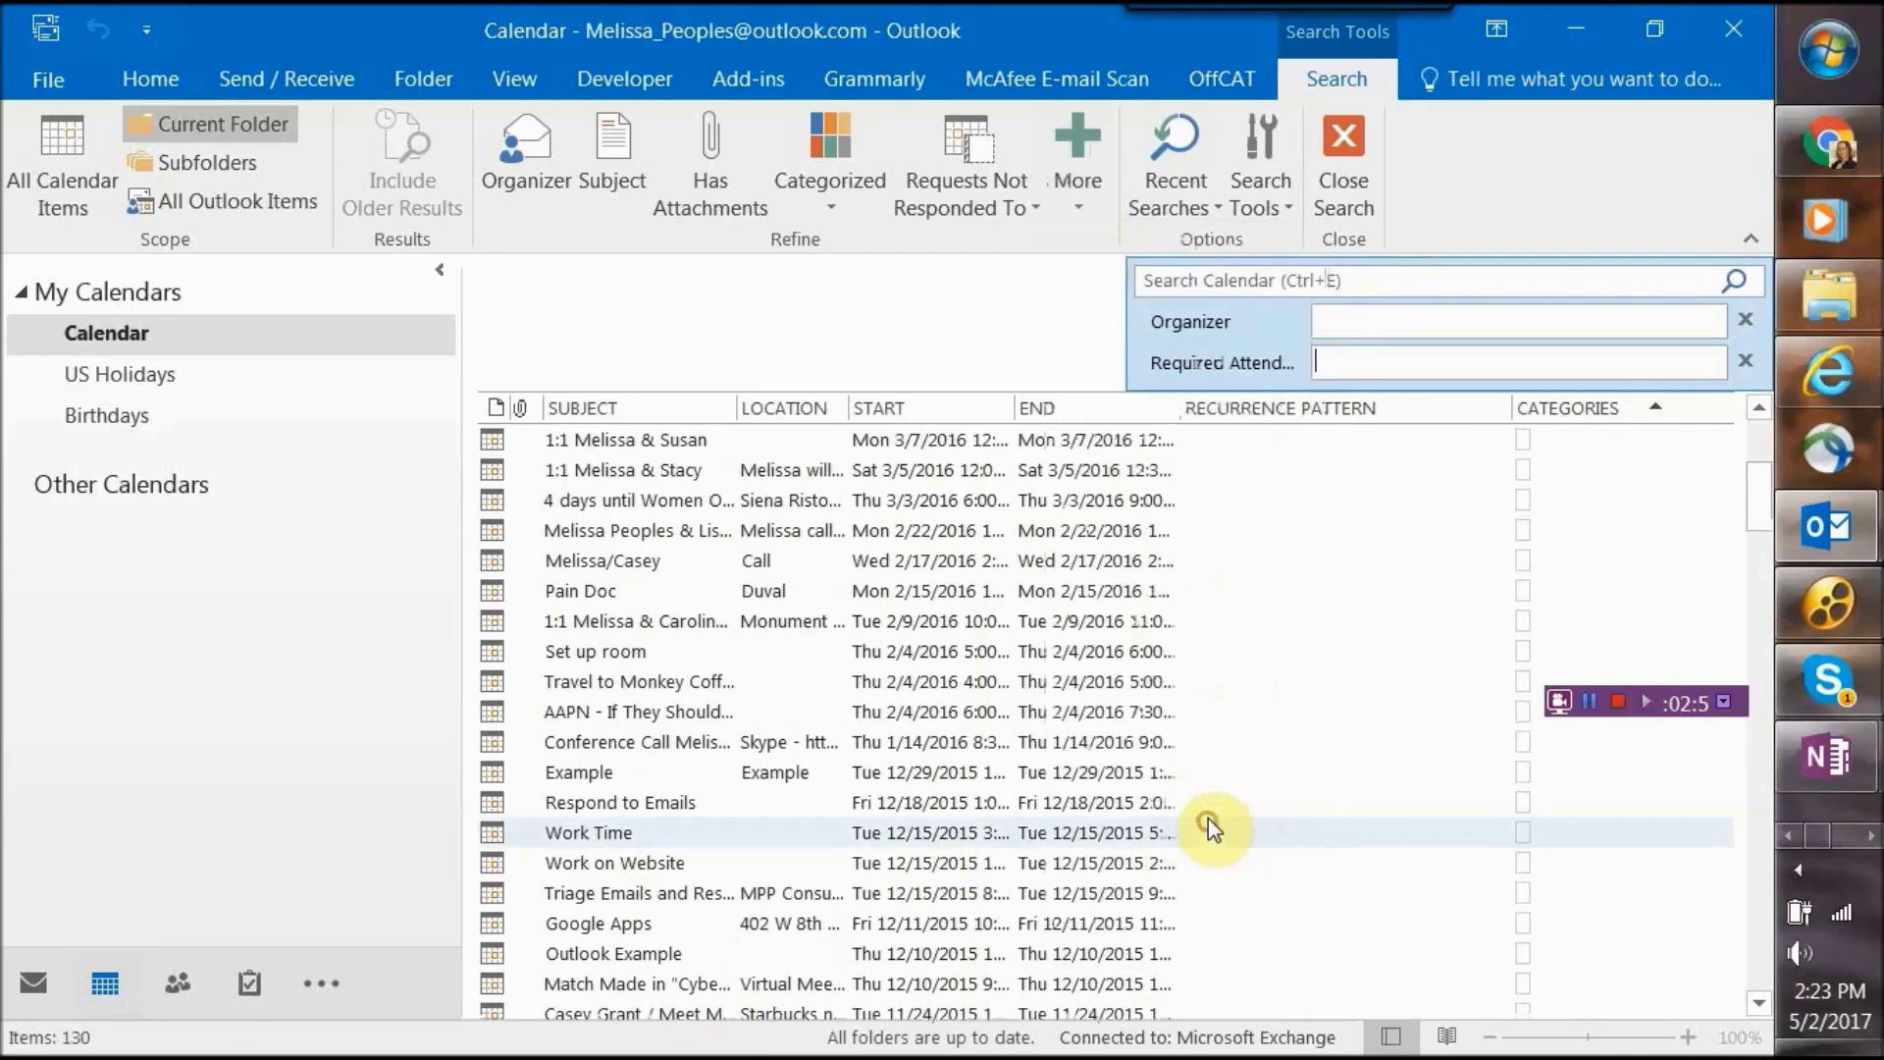
left_click(1077, 201)
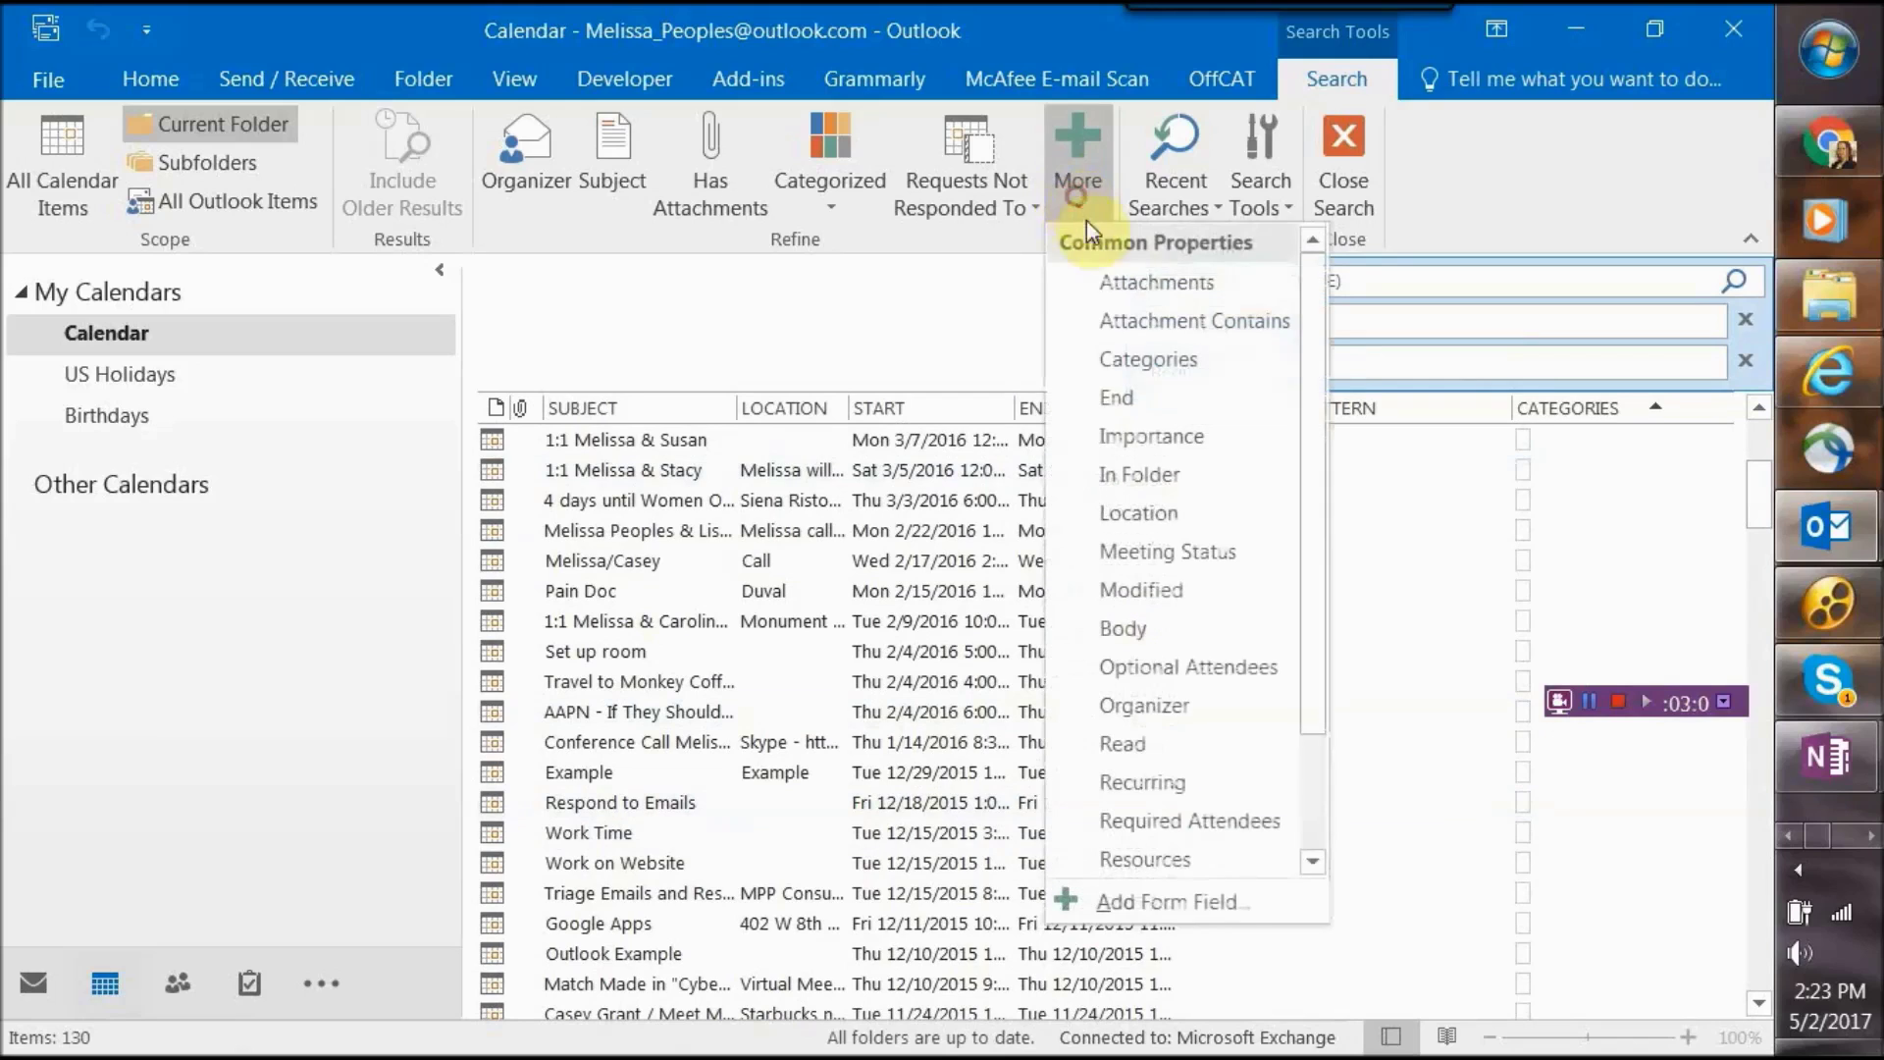
left_click(1122, 357)
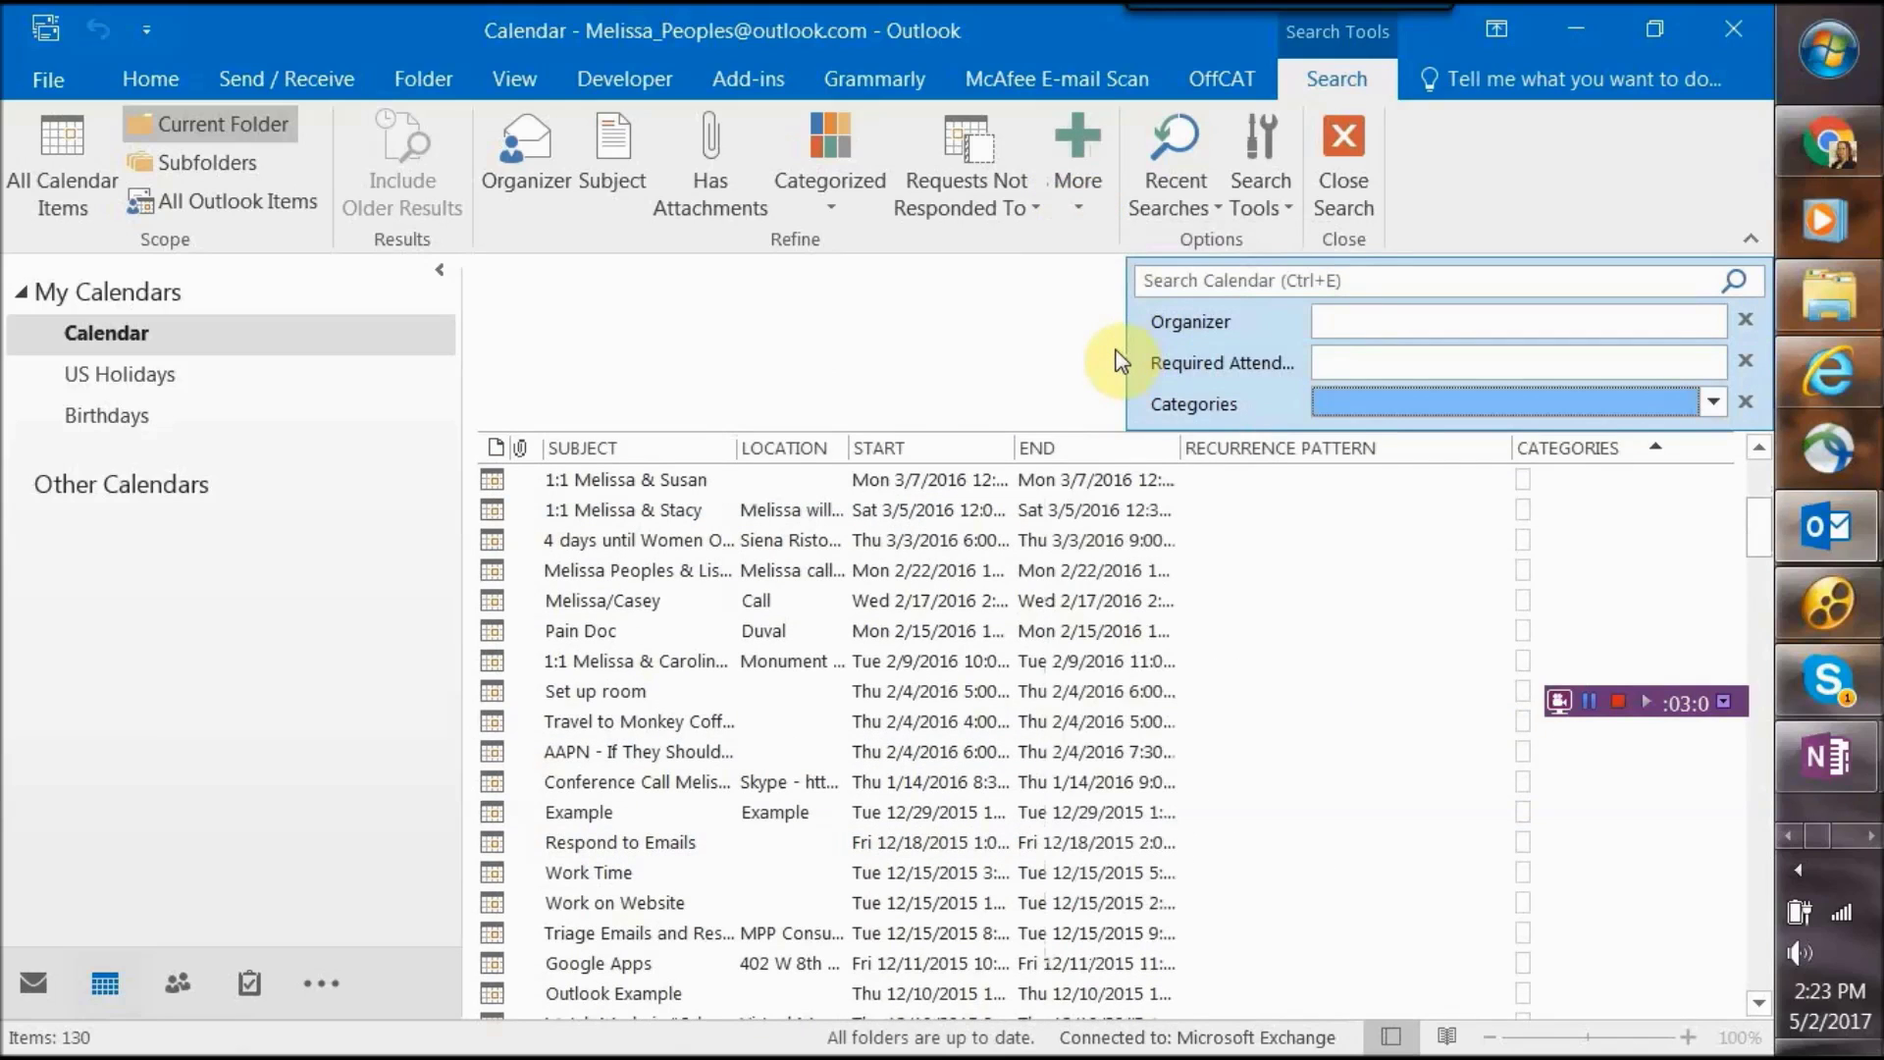
left_click(1330, 143)
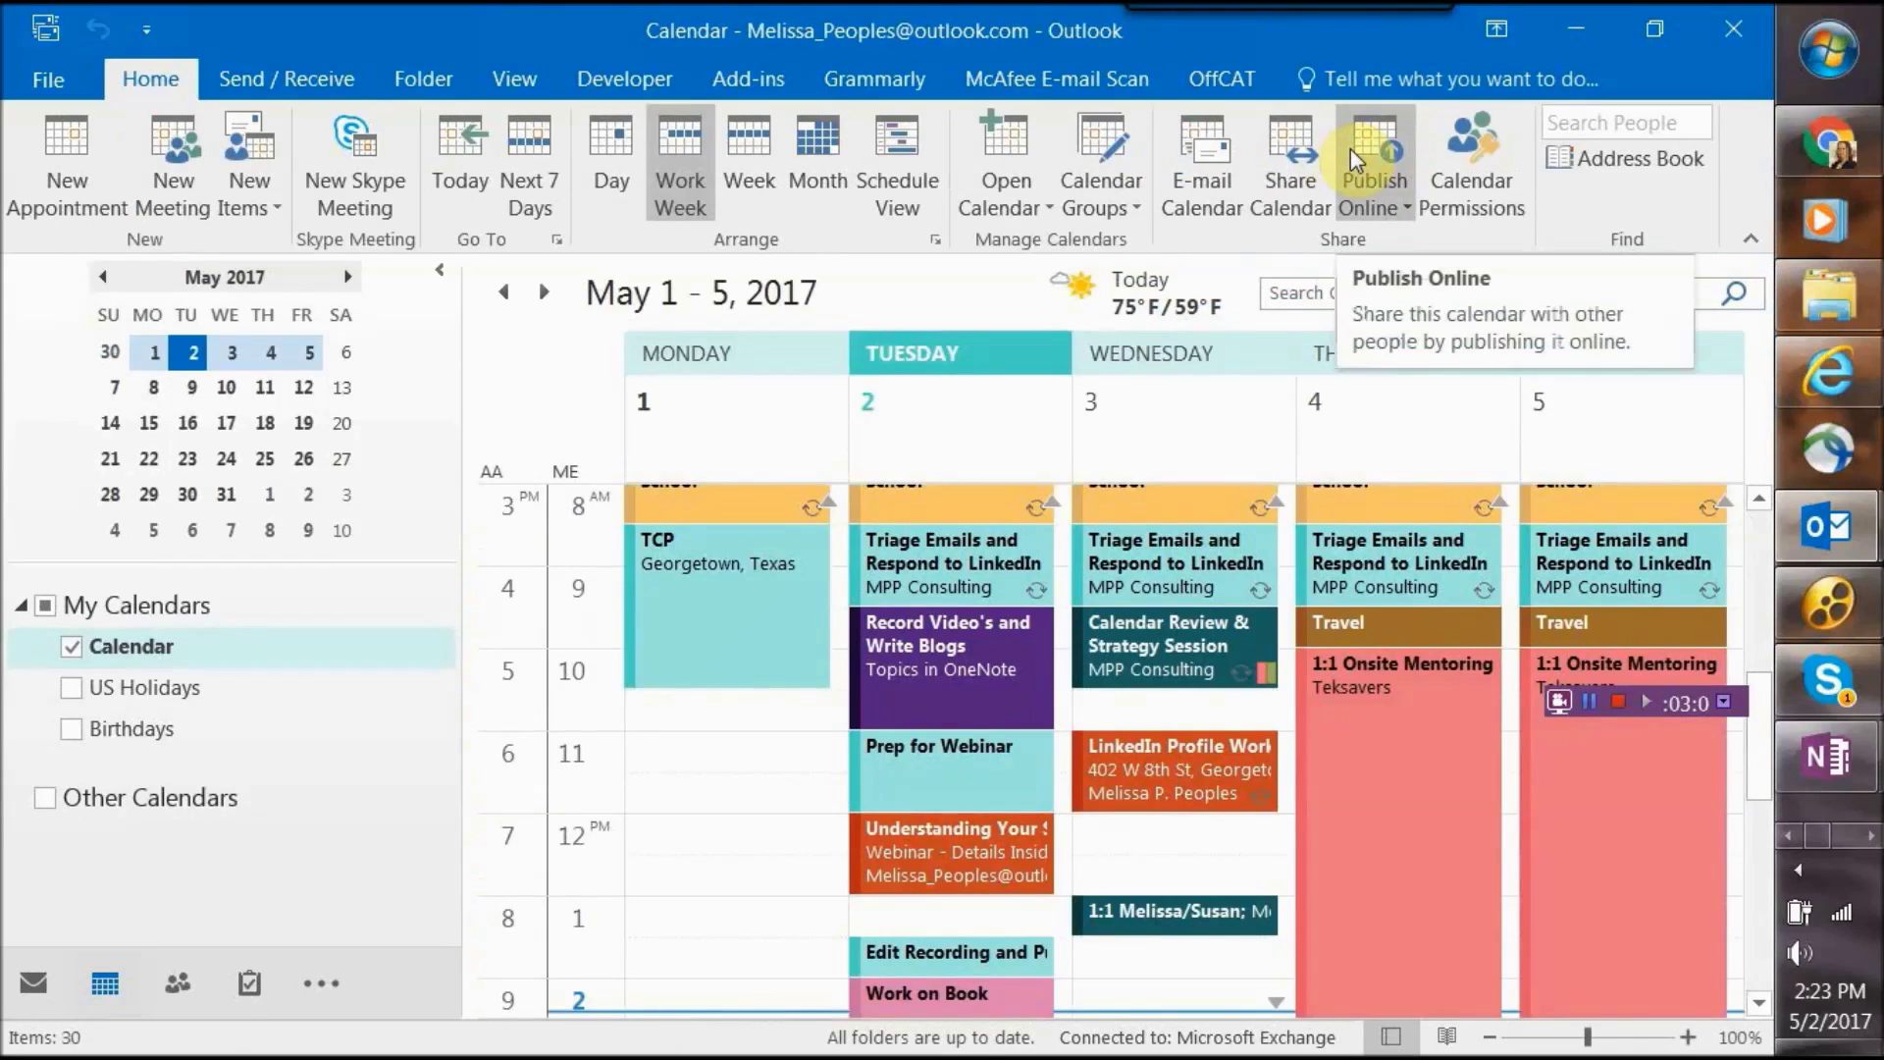